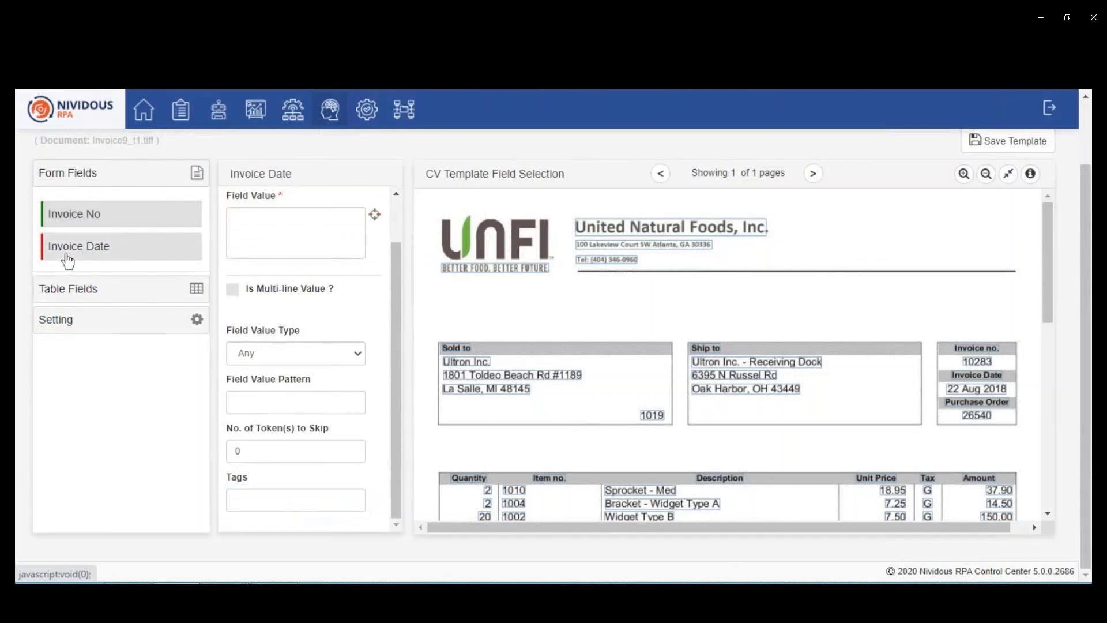
# Capture 22 Aug 2018 as Invoice Date, typed Date with Any pattern and tagged Bill Date.
pyautogui.click(375, 217)
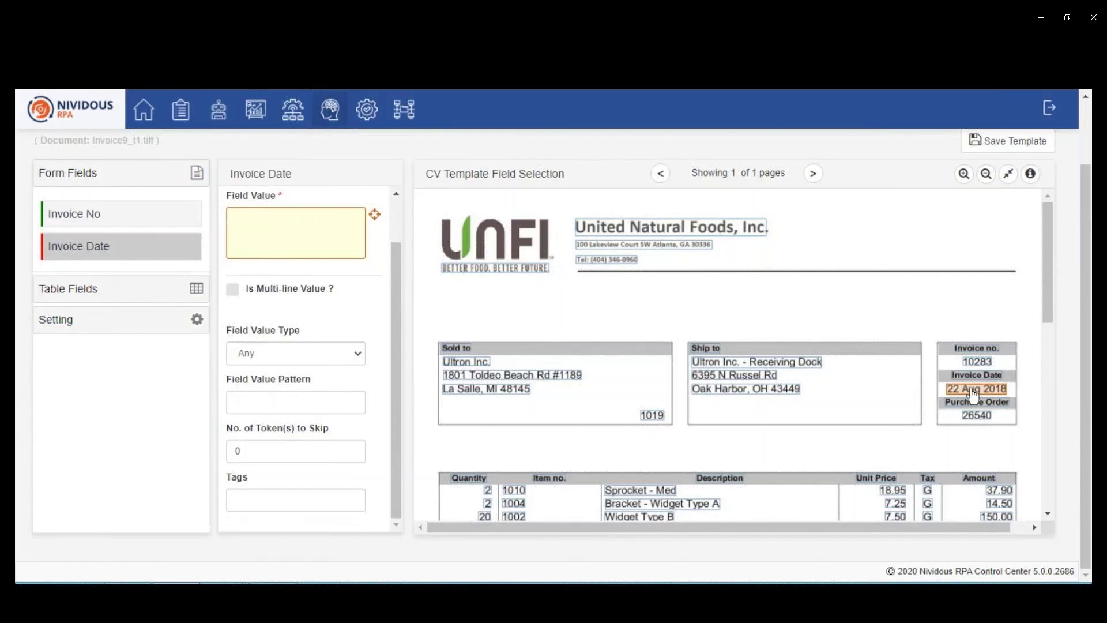
pyautogui.click(285, 357)
pyautogui.click(257, 402)
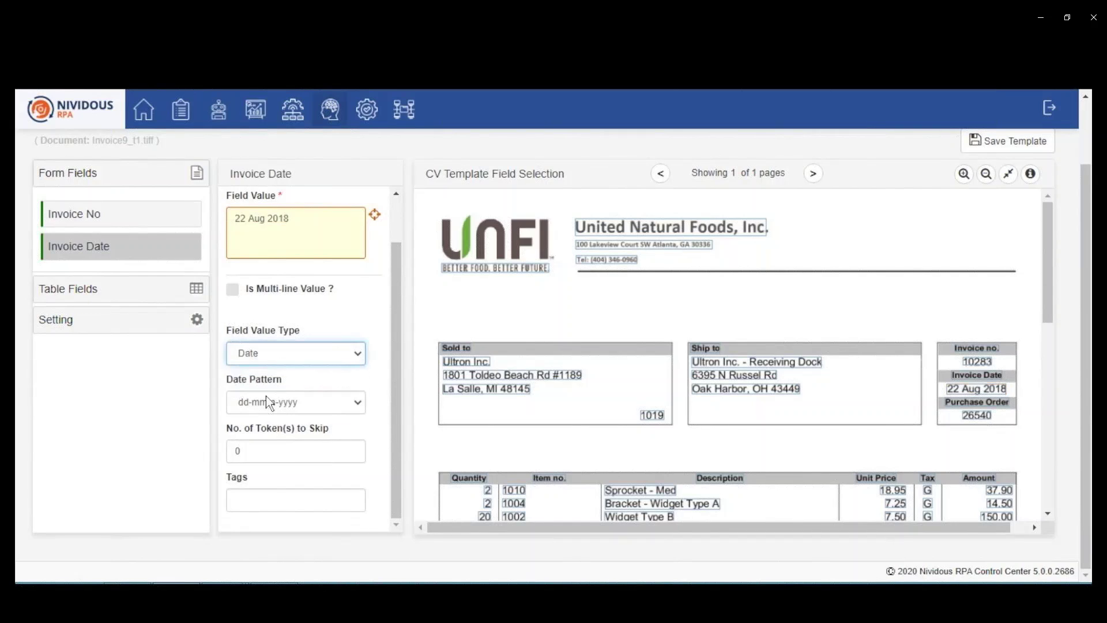
pyautogui.click(265, 398)
pyautogui.click(245, 529)
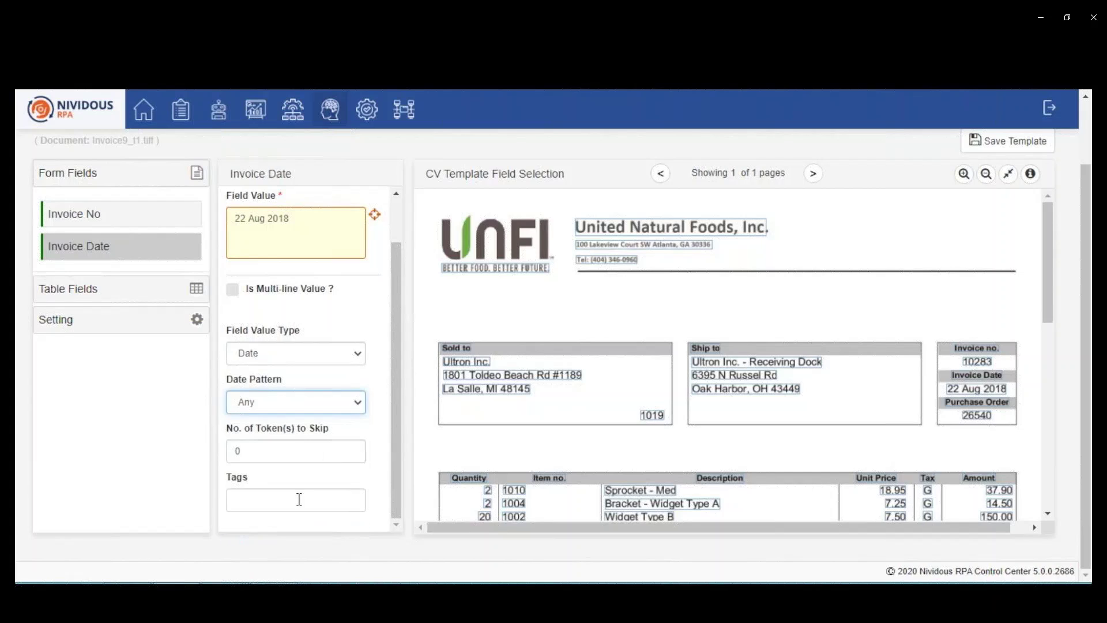
pyautogui.click(299, 499)
pyautogui.write('Bill Date')
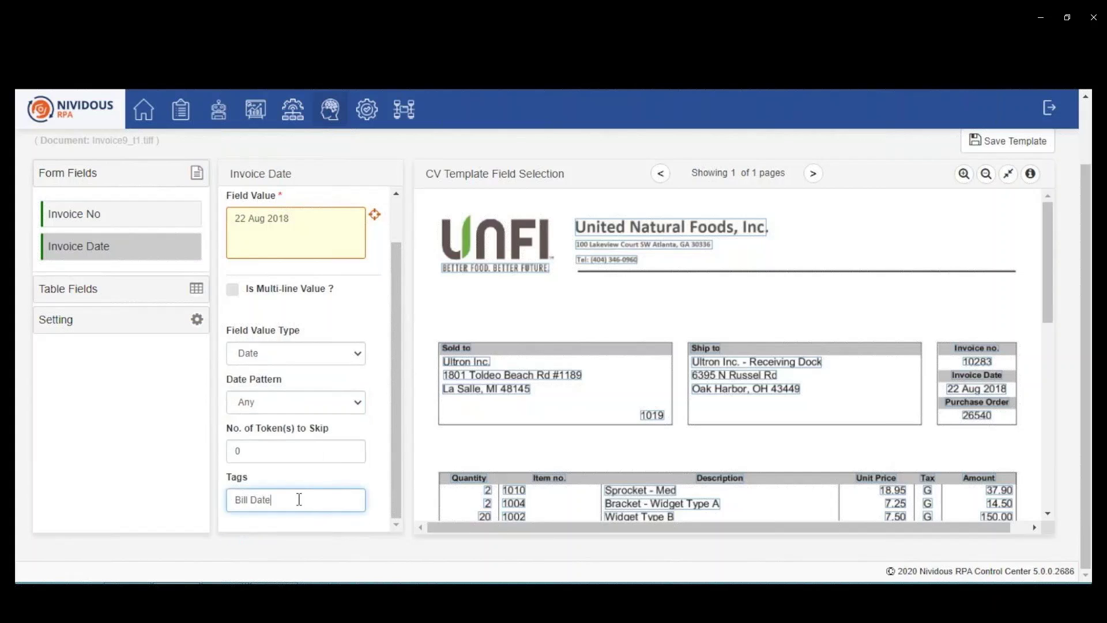
pyautogui.press('Return')
# Tag the Quantity column 'Quant' and the Amount column 'Total Price'.
pyautogui.click(79, 293)
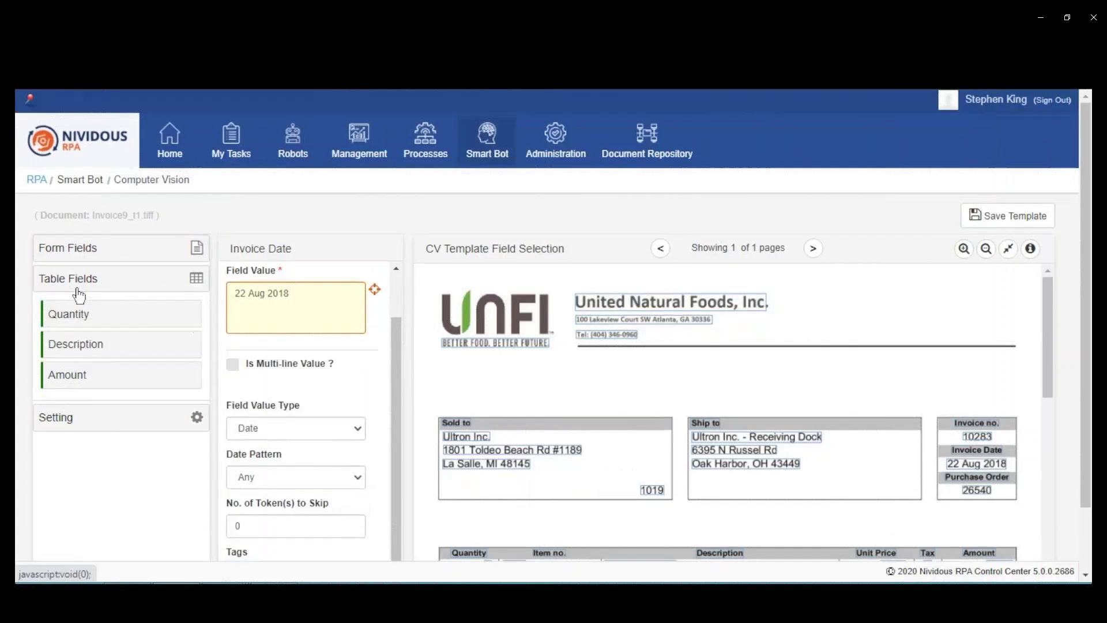
pyautogui.click(73, 302)
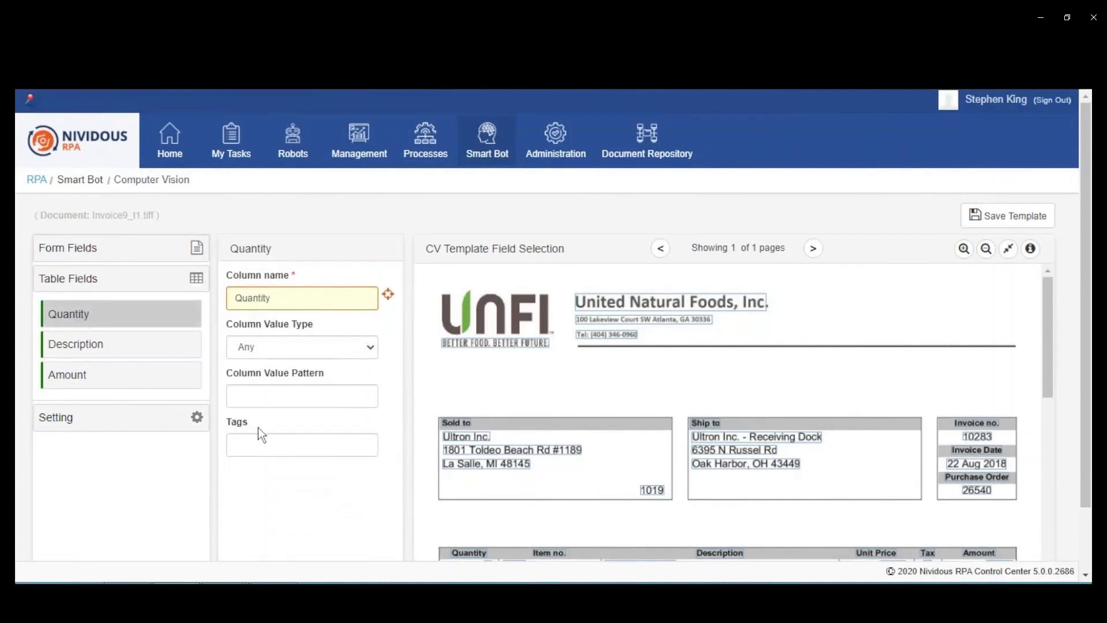
pyautogui.click(264, 444)
pyautogui.write('Quan')
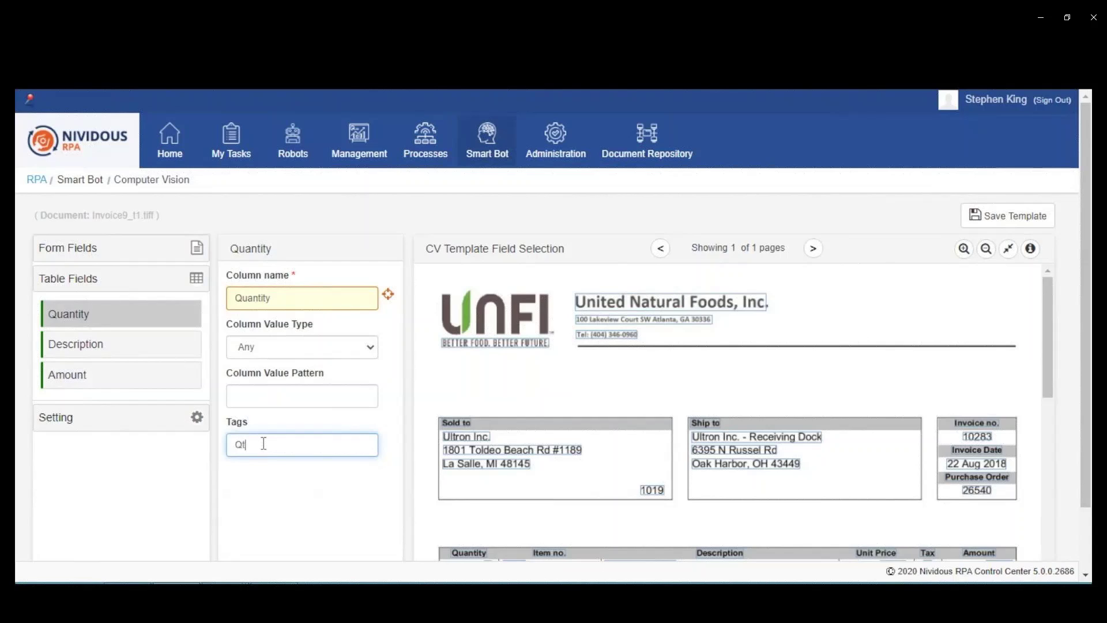
pyautogui.write('t')
pyautogui.click(100, 378)
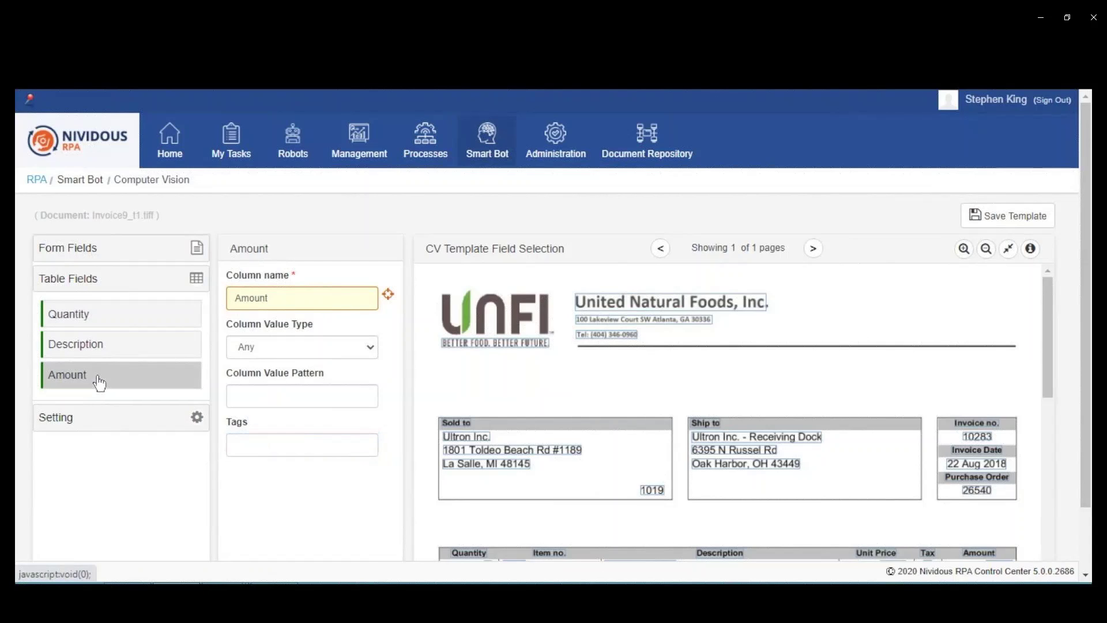
pyautogui.click(255, 445)
pyautogui.write('T')
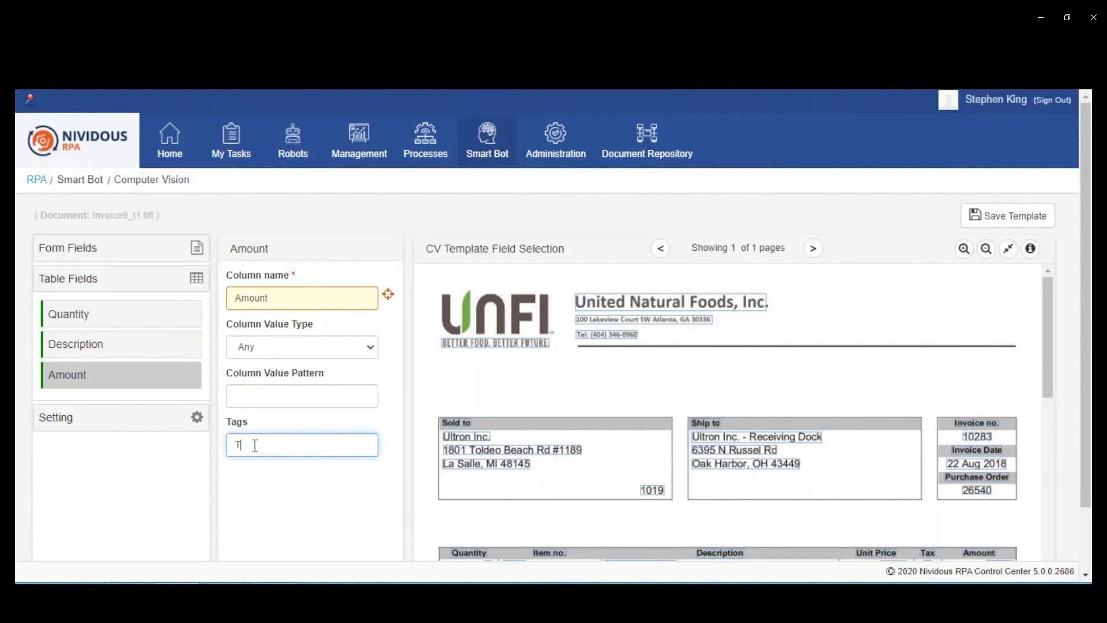
pyautogui.write('otal Price')
pyautogui.press('Return')
# Set the table's End of Table Indicator to Subtotal and save the template.
pyautogui.click(143, 427)
pyautogui.click(86, 349)
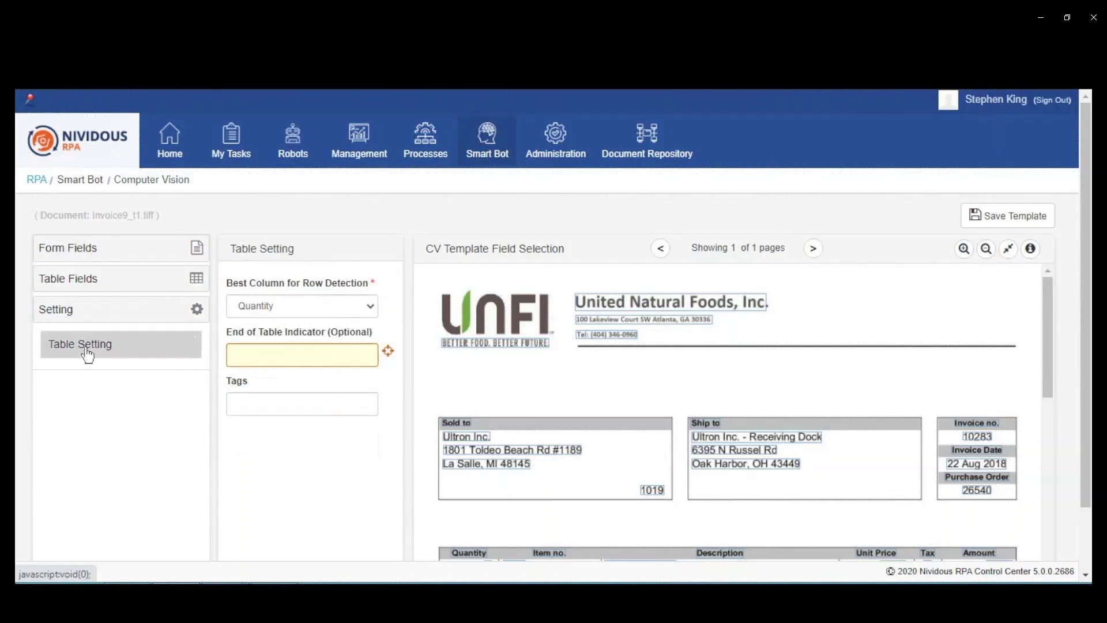
pyautogui.moveTo(1046, 312); pyautogui.dragTo(1048, 396)
pyautogui.click(861, 441)
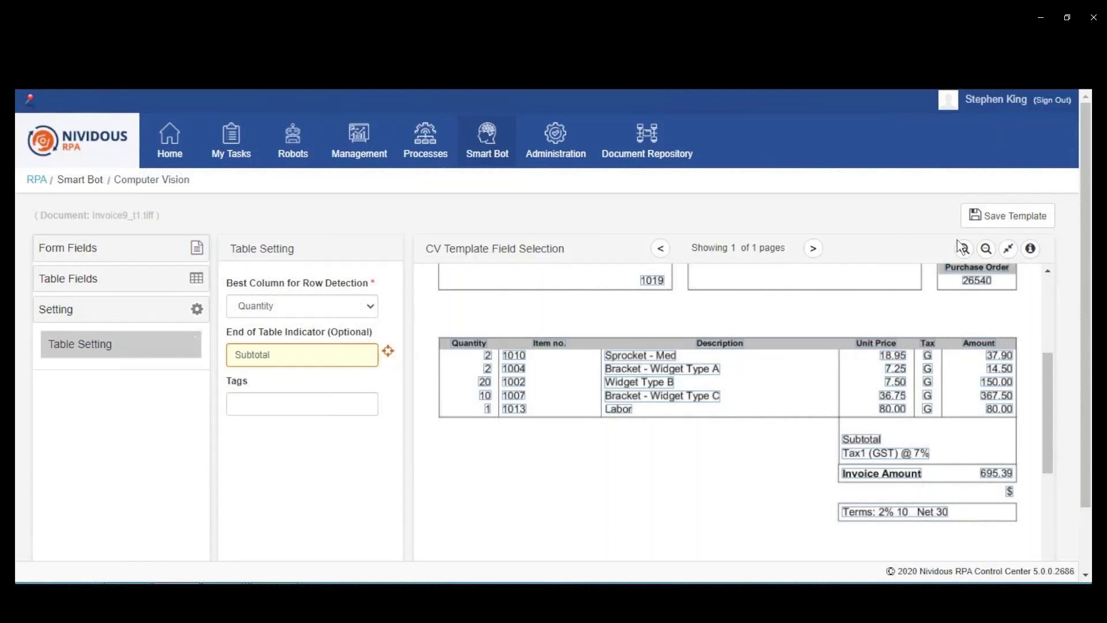
pyautogui.click(1007, 220)
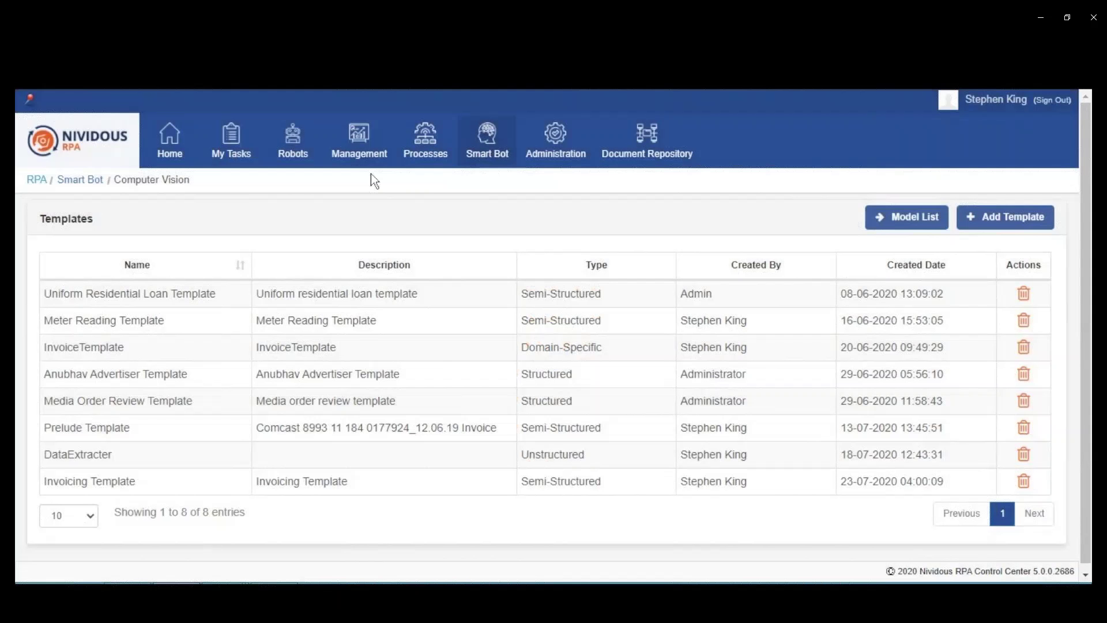
# Schedule RPA_Invoice_Processing_Without_Email (1.0) now on WIN-CMGBVIPEUM5, then open a private browser window.
pyautogui.moveTo(293, 138)
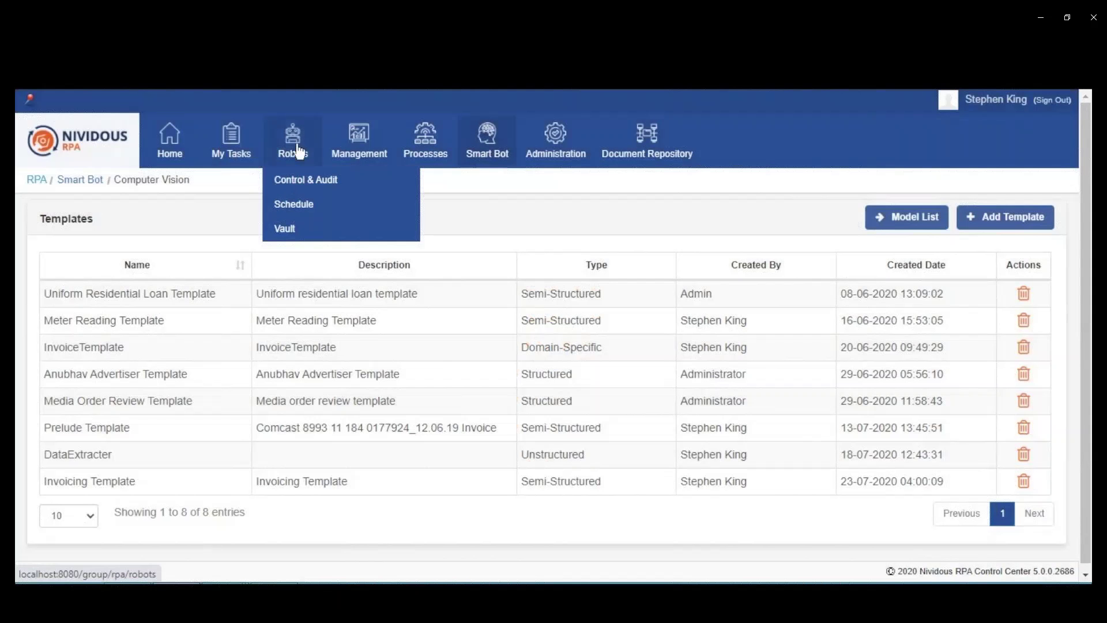
pyautogui.click(292, 201)
pyautogui.click(979, 217)
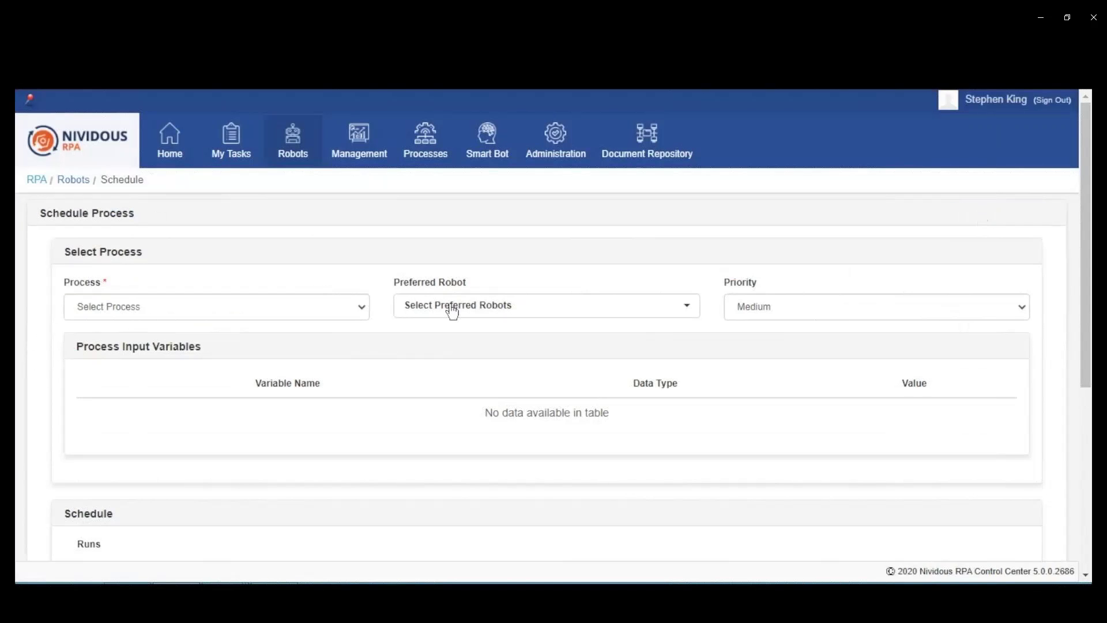
pyautogui.click(274, 308)
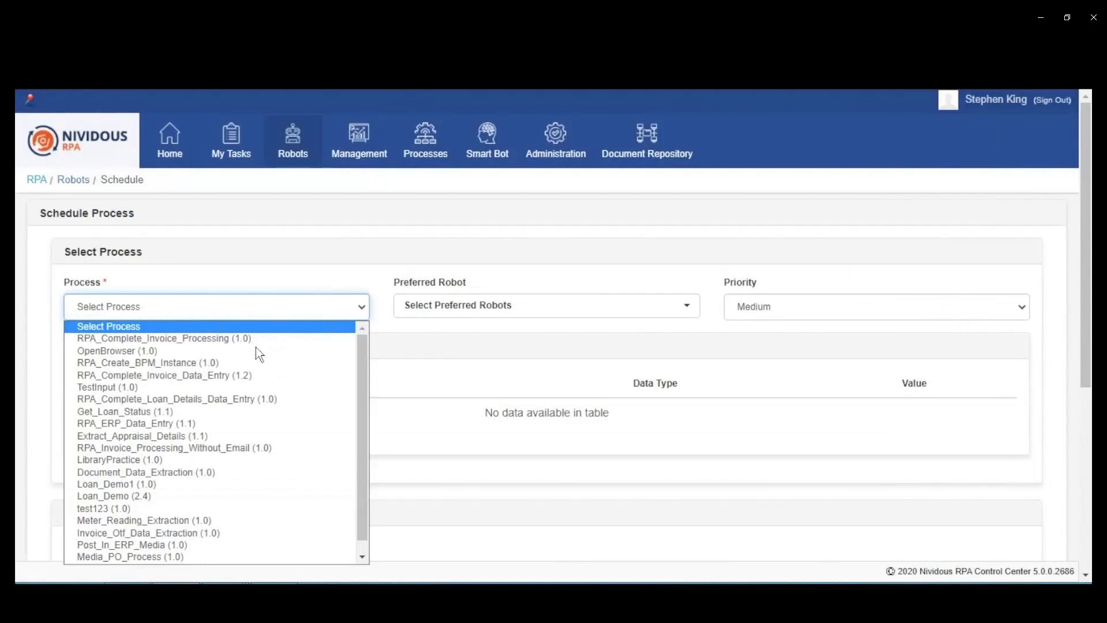
pyautogui.click(259, 455)
pyautogui.click(451, 318)
pyautogui.click(431, 333)
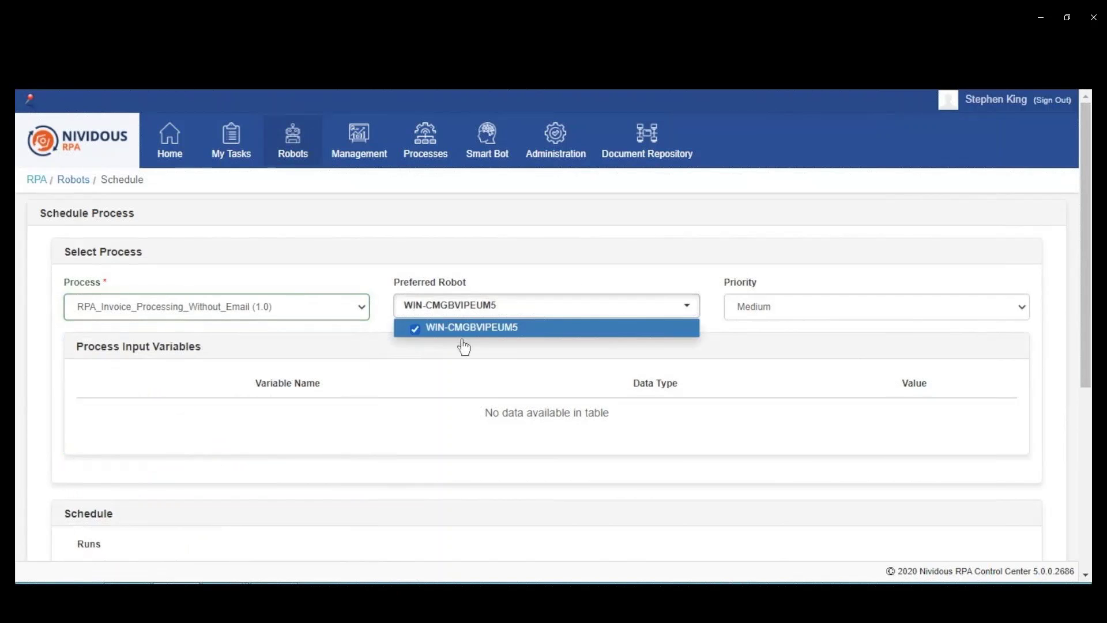
pyautogui.scroll(-5, 1040, 339)
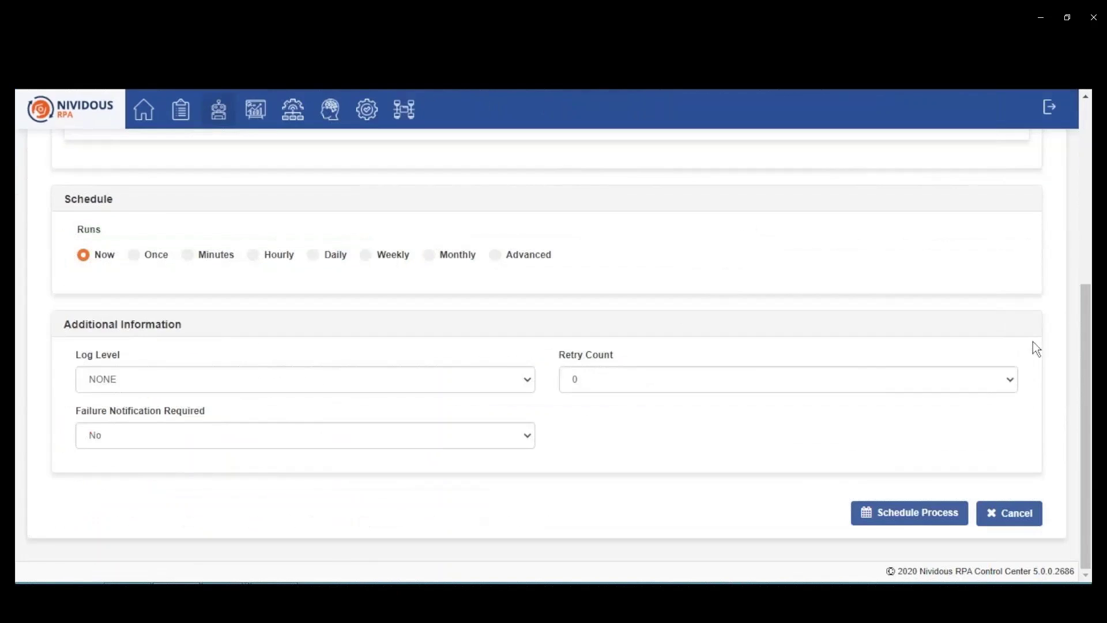
pyautogui.click(908, 512)
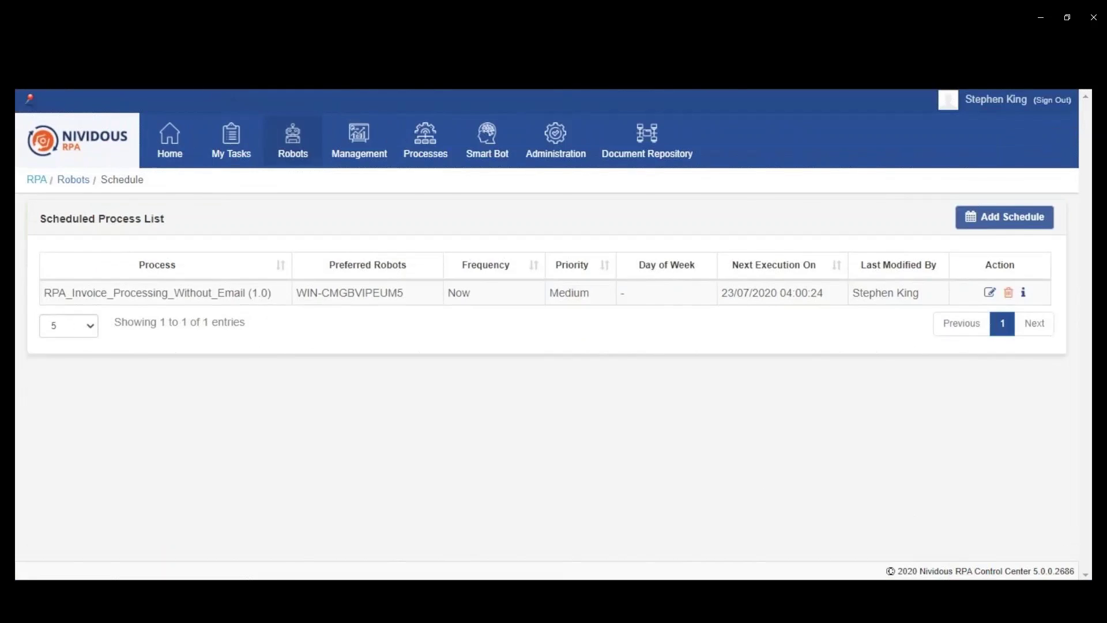
pyautogui.rightClick(173, 612)
pyautogui.click(148, 483)
# Sign in to the RPA platform as the second user with a saved login.
pyautogui.press('Return')
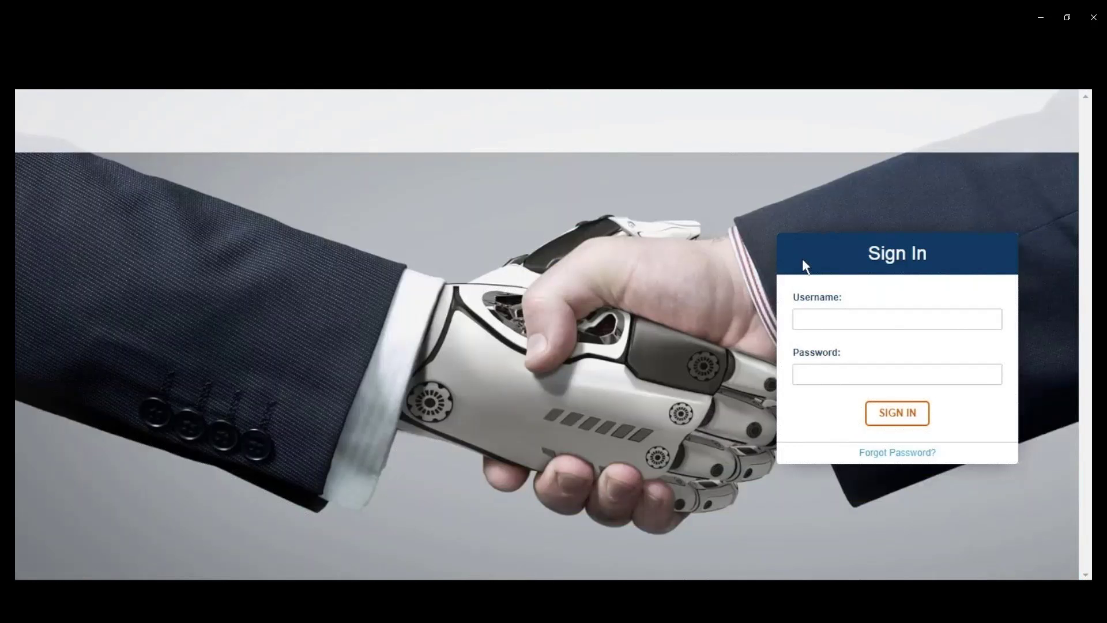
pyautogui.click(812, 318)
pyautogui.write('peter')
pyautogui.click(846, 349)
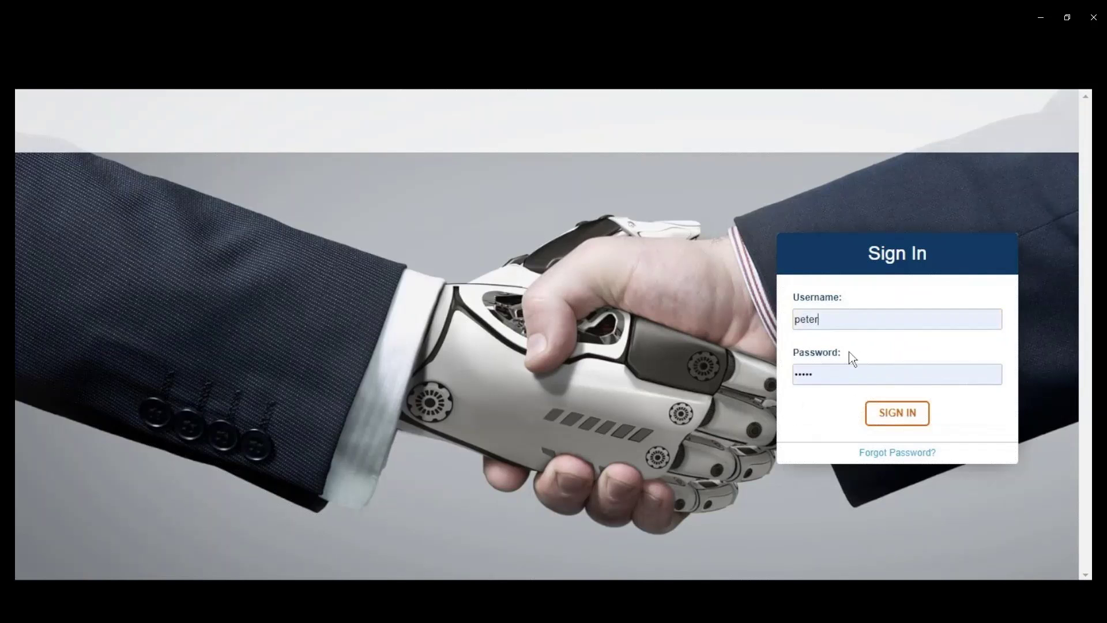
pyautogui.click(897, 424)
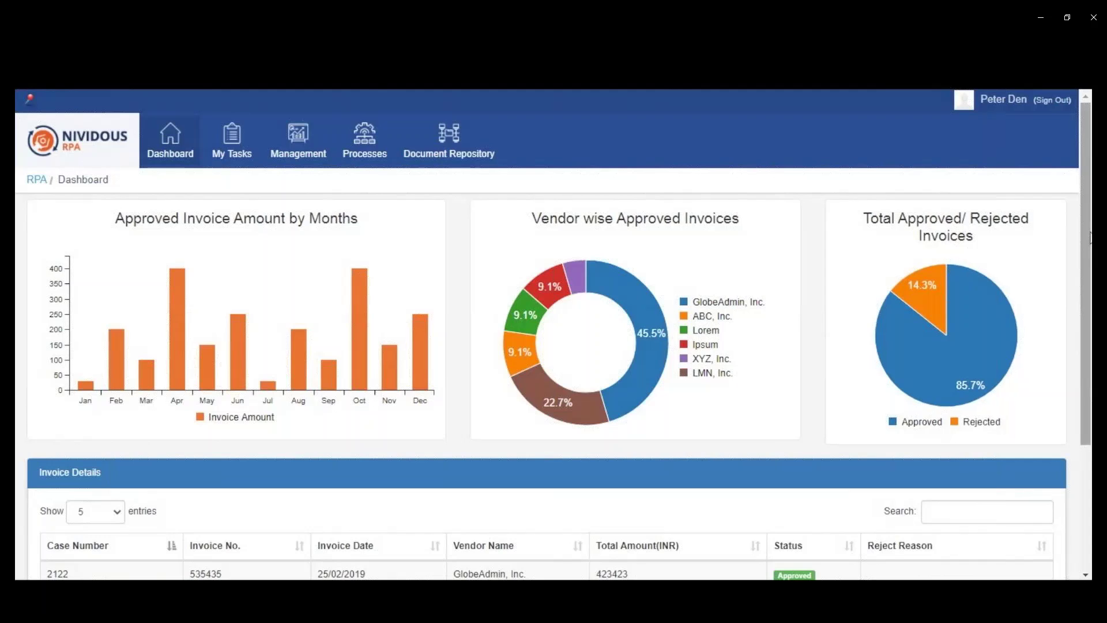
# Open the newest Invoice AP Process instance and pan its diagram to the lower lanes.
pyautogui.moveTo(1088, 183)
pyautogui.mouseDown()
pyautogui.moveTo(1087, 291)
pyautogui.moveTo(1088, 183)
pyautogui.mouseUp()
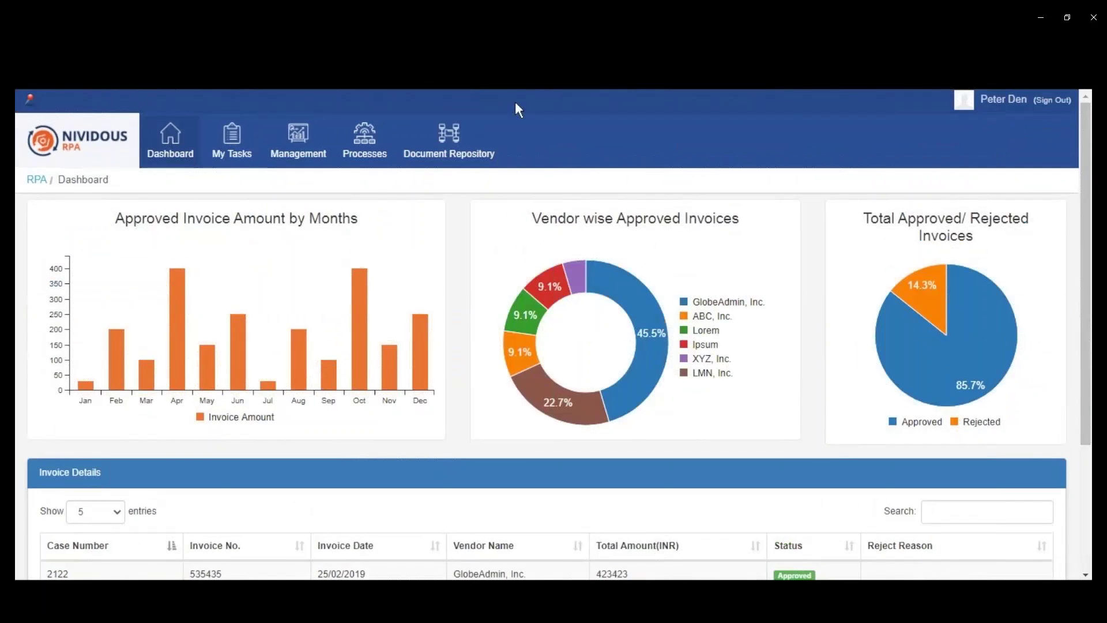
pyautogui.moveTo(366, 148)
pyautogui.click(366, 205)
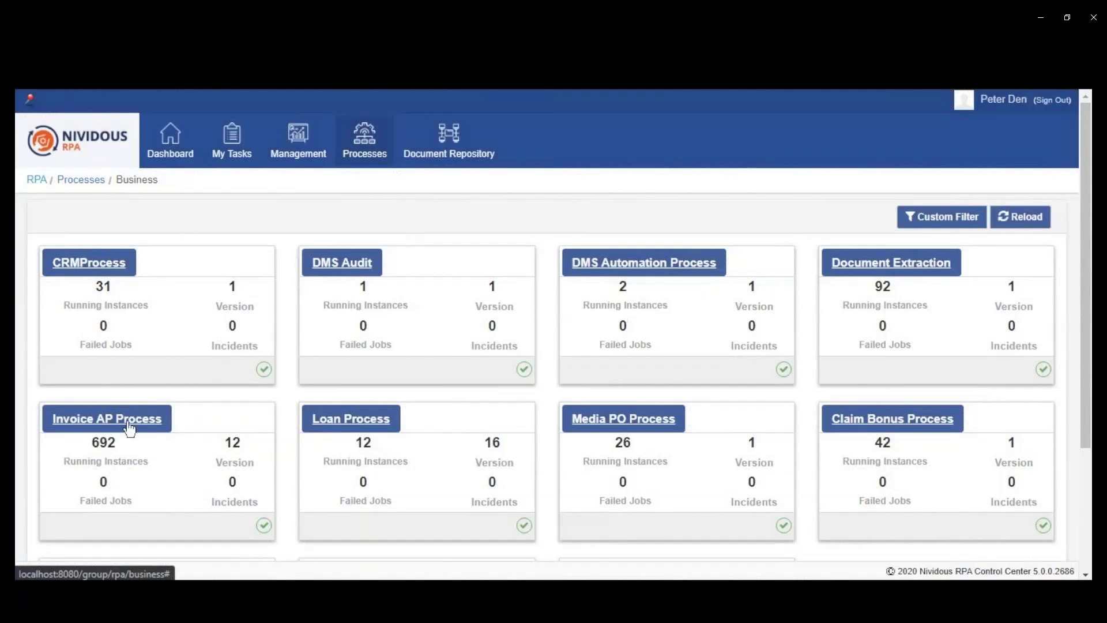
pyautogui.click(130, 420)
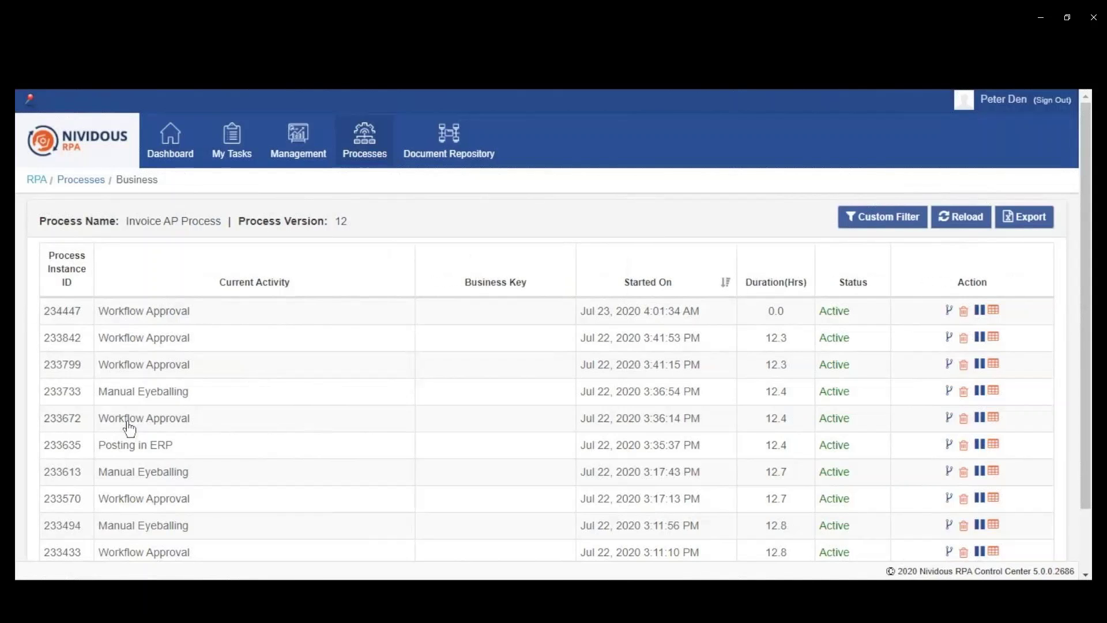
pyautogui.click(993, 310)
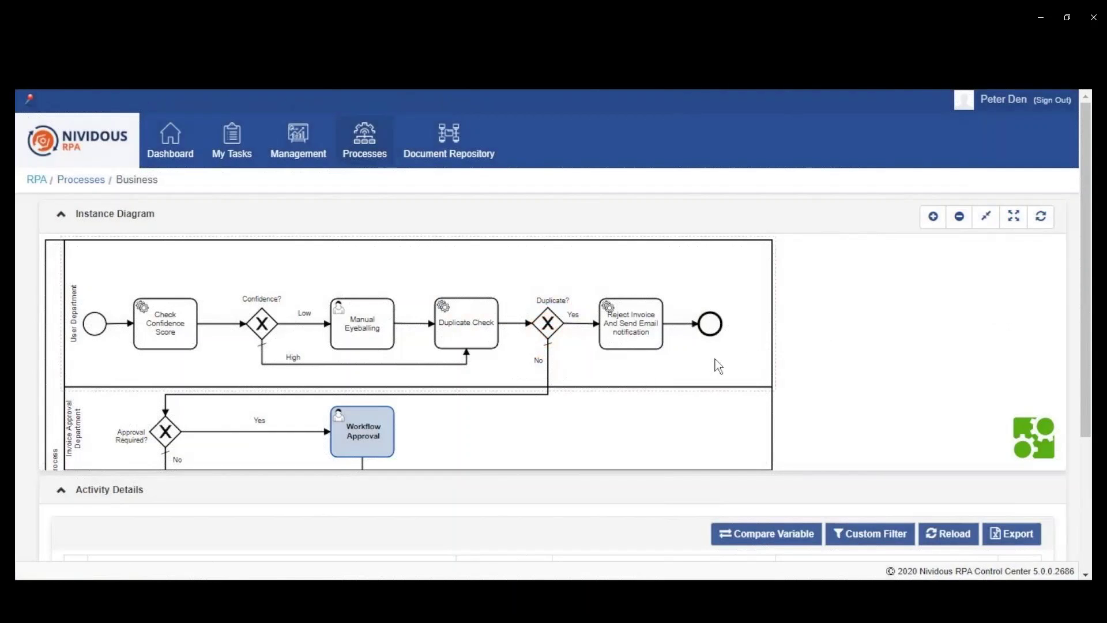
pyautogui.scroll(-5, 718, 366)
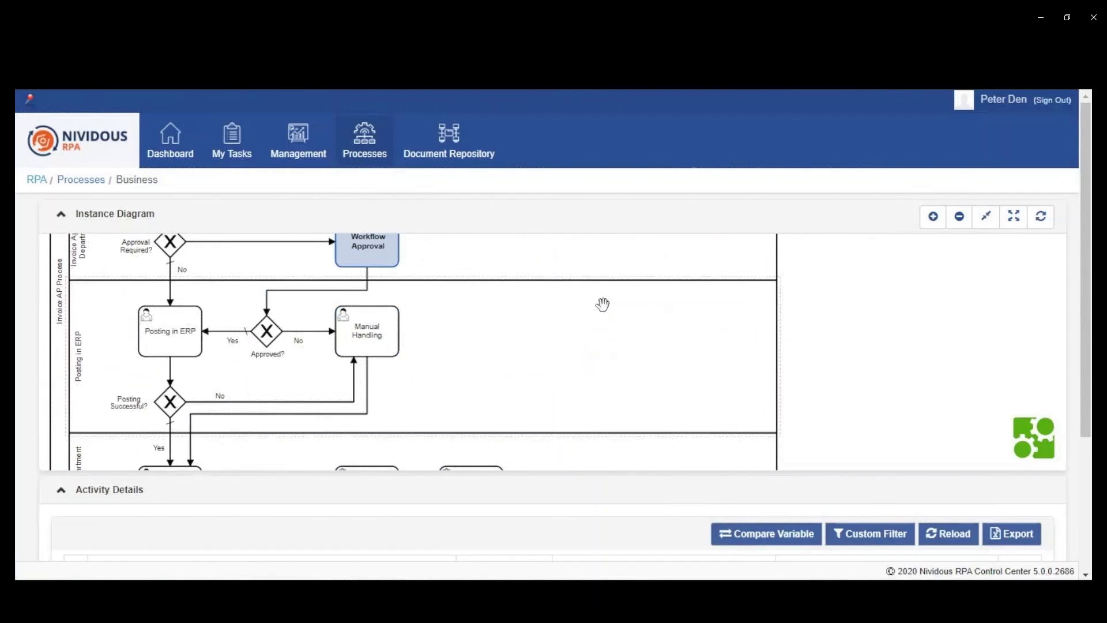
pyautogui.moveTo(574, 381); pyautogui.dragTo(639, 421)
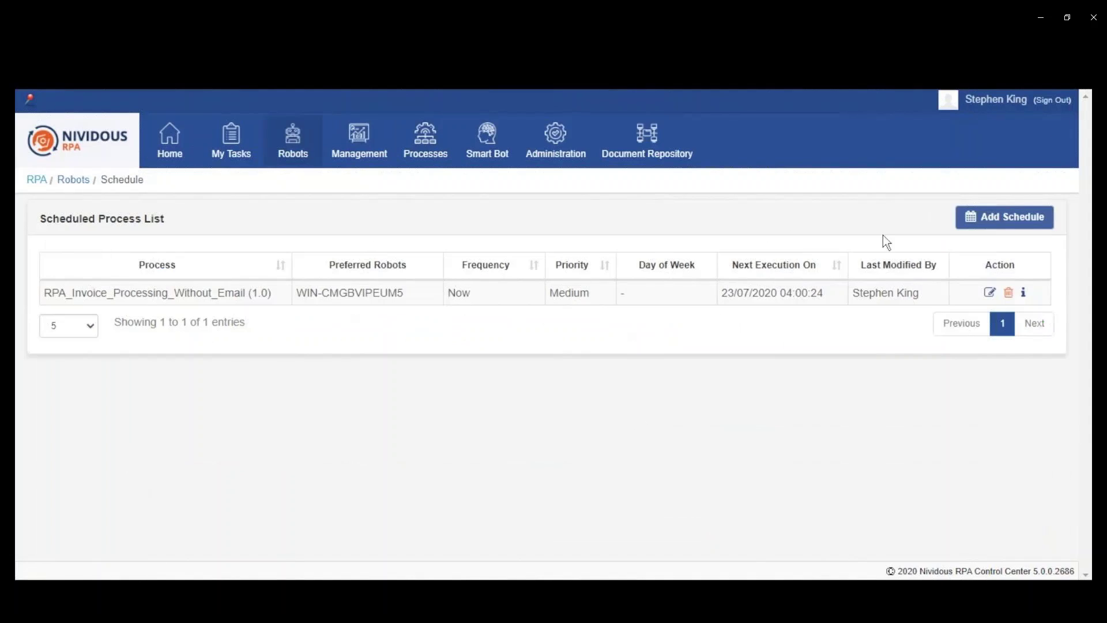
# Sign in as the approver and open the latest Workflow Approval task.
pyautogui.click(1047, 103)
pyautogui.write('john')
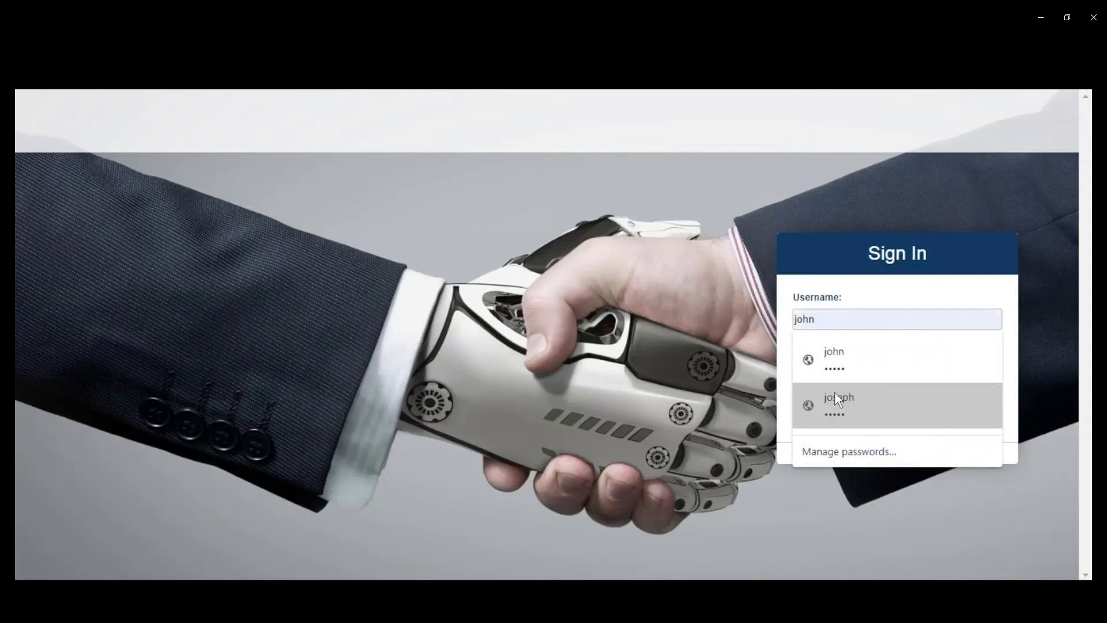
pyautogui.click(837, 398)
pyautogui.click(900, 416)
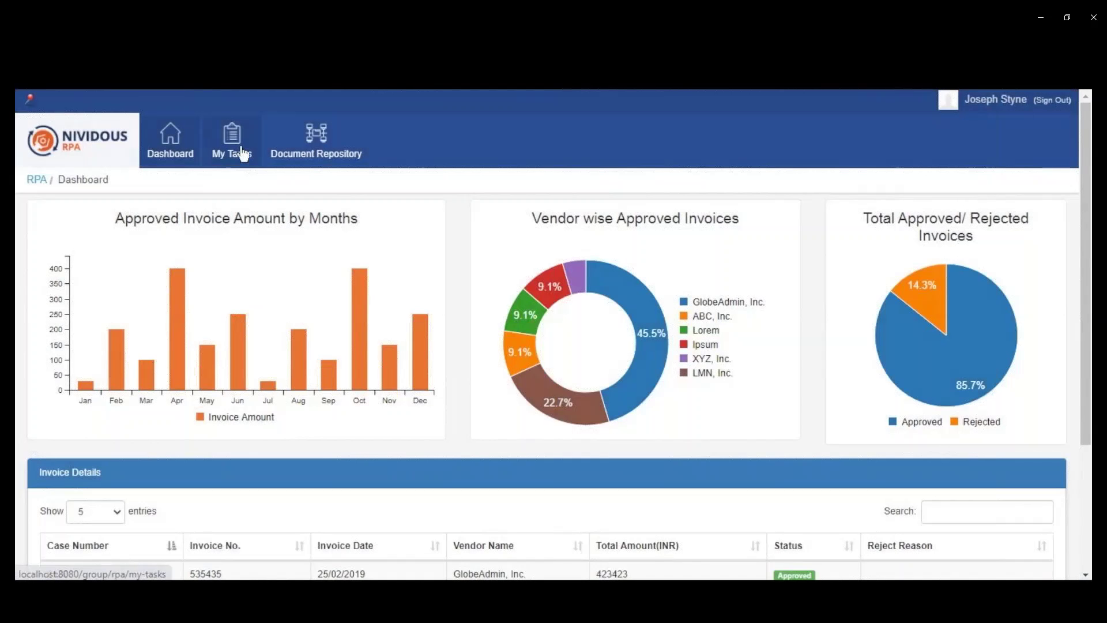
pyautogui.click(243, 154)
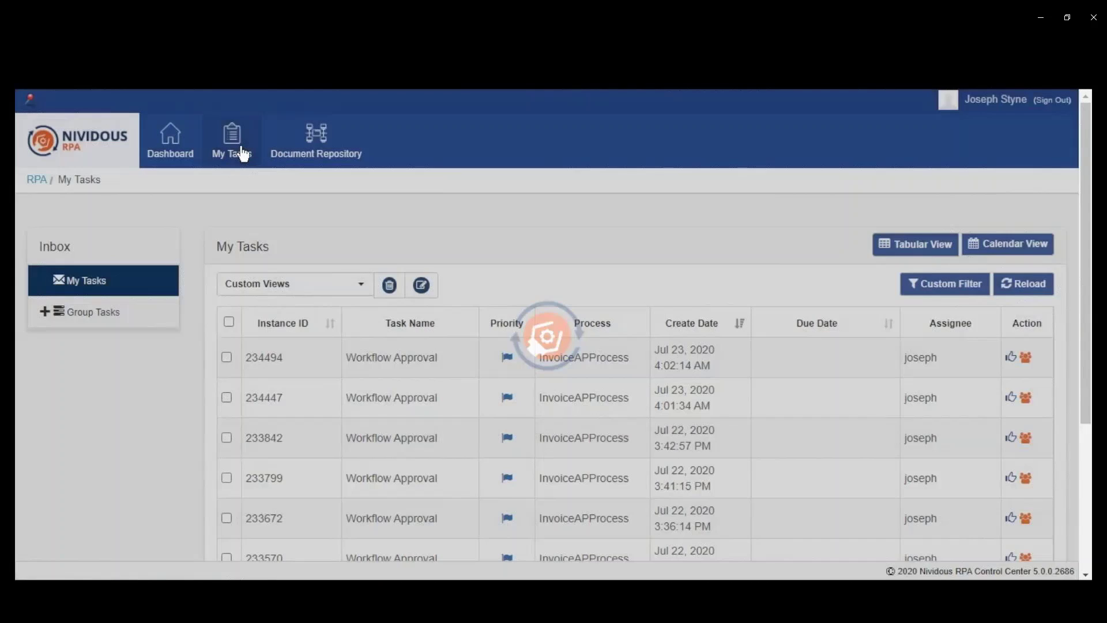
pyautogui.click(256, 399)
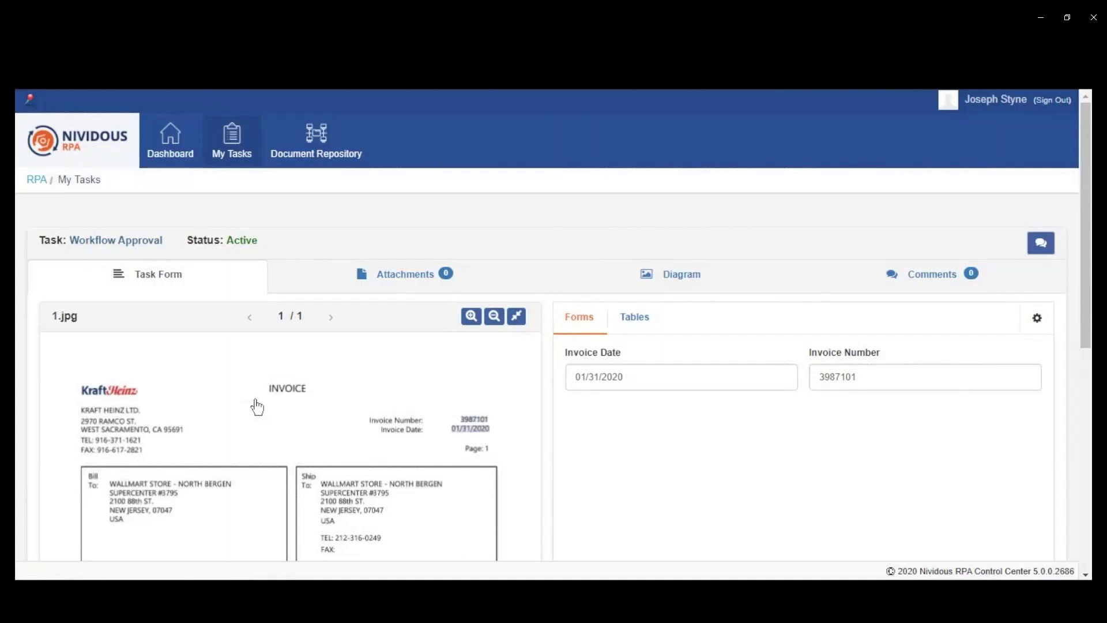
# Check where Invoice Date, Invoice Number and the TERIYAKI SAUCE line were read from.
pyautogui.click(655, 382)
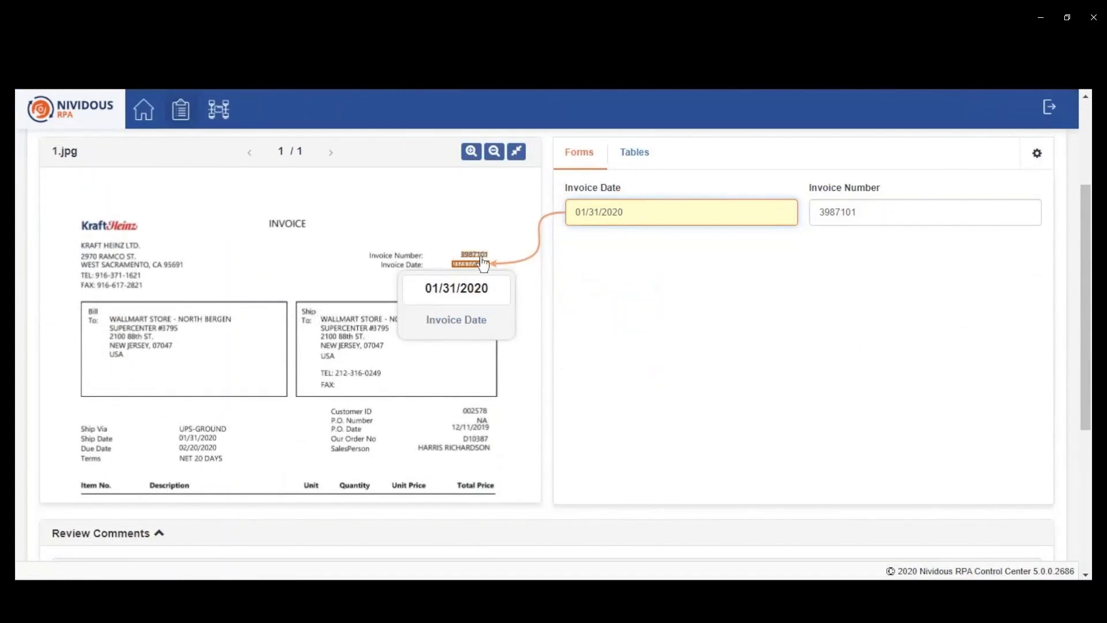
pyautogui.press('Tab')
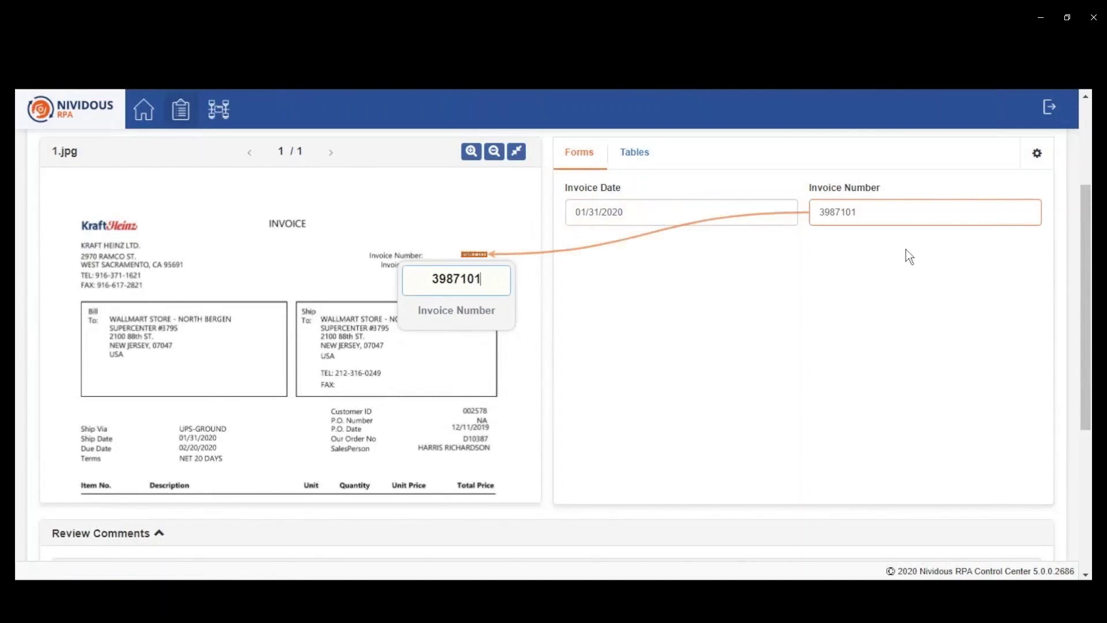
pyautogui.click(636, 154)
pyautogui.click(621, 251)
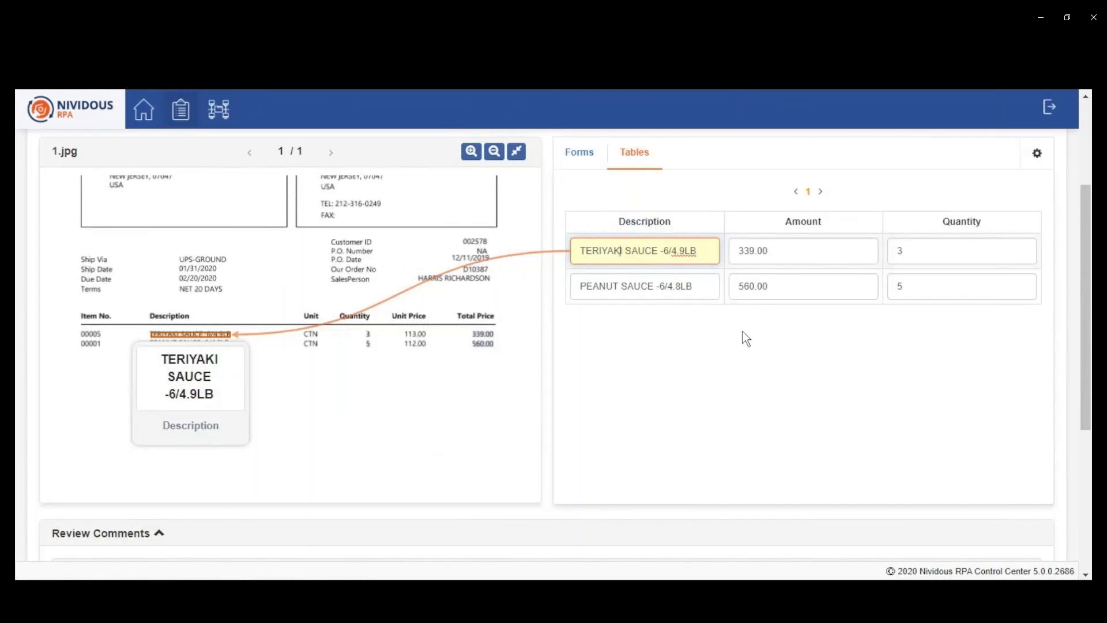
pyautogui.scroll(1, 744, 338)
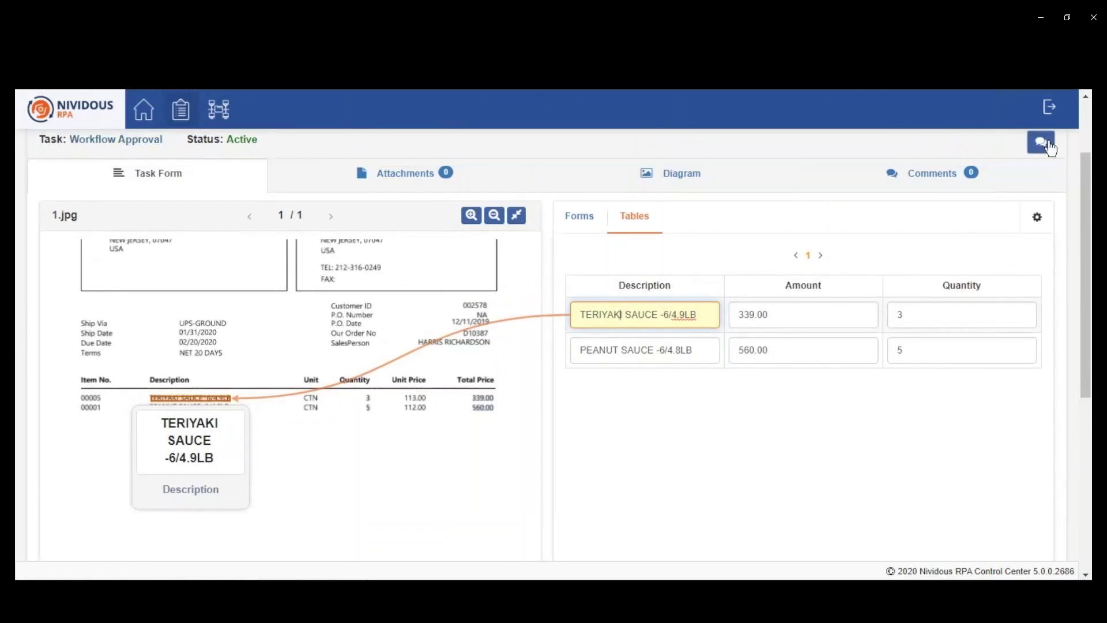
# Show confidence scores on extracted fields with the threshold lowered from 70 to 54.
pyautogui.click(1037, 217)
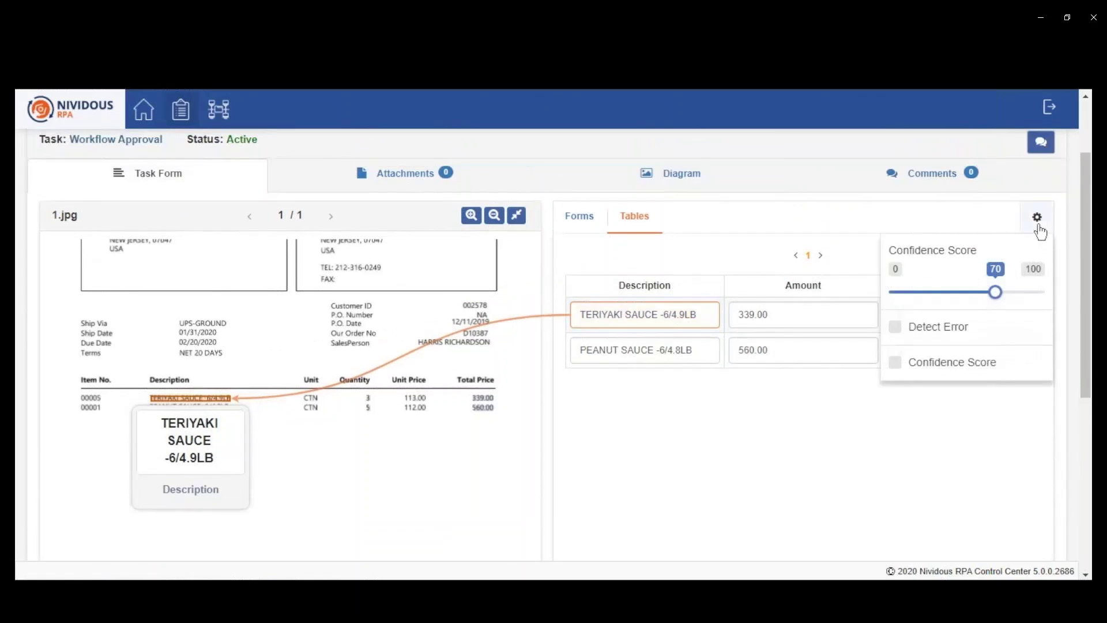
pyautogui.click(895, 363)
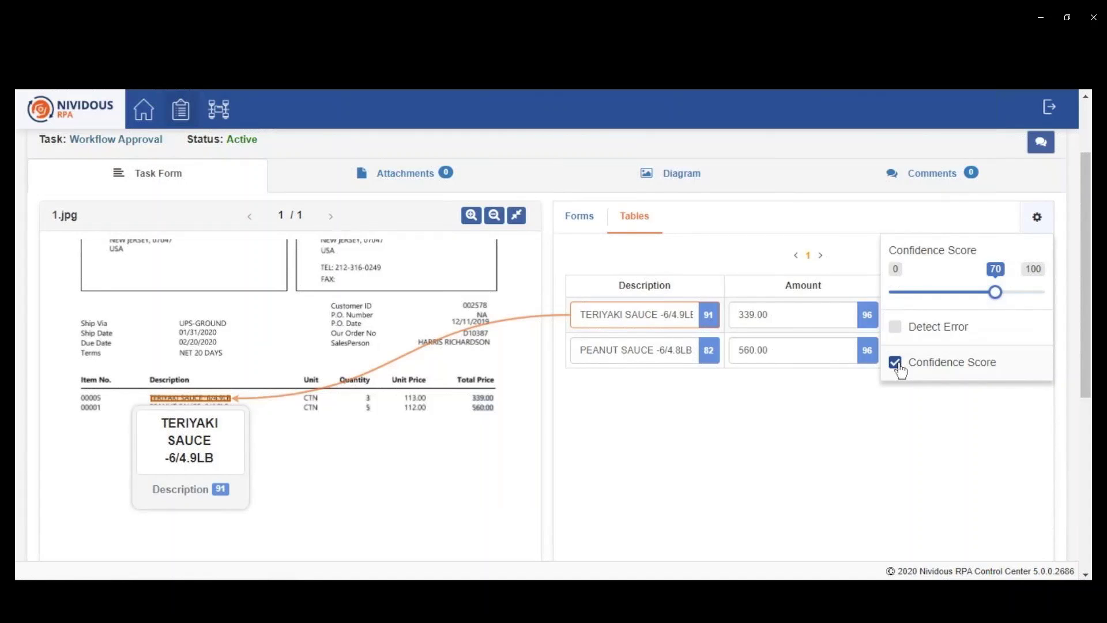
pyautogui.moveTo(995, 293)
pyautogui.mouseDown()
pyautogui.moveTo(974, 304)
pyautogui.moveTo(1009, 297)
pyautogui.moveTo(994, 298)
pyautogui.mouseUp()
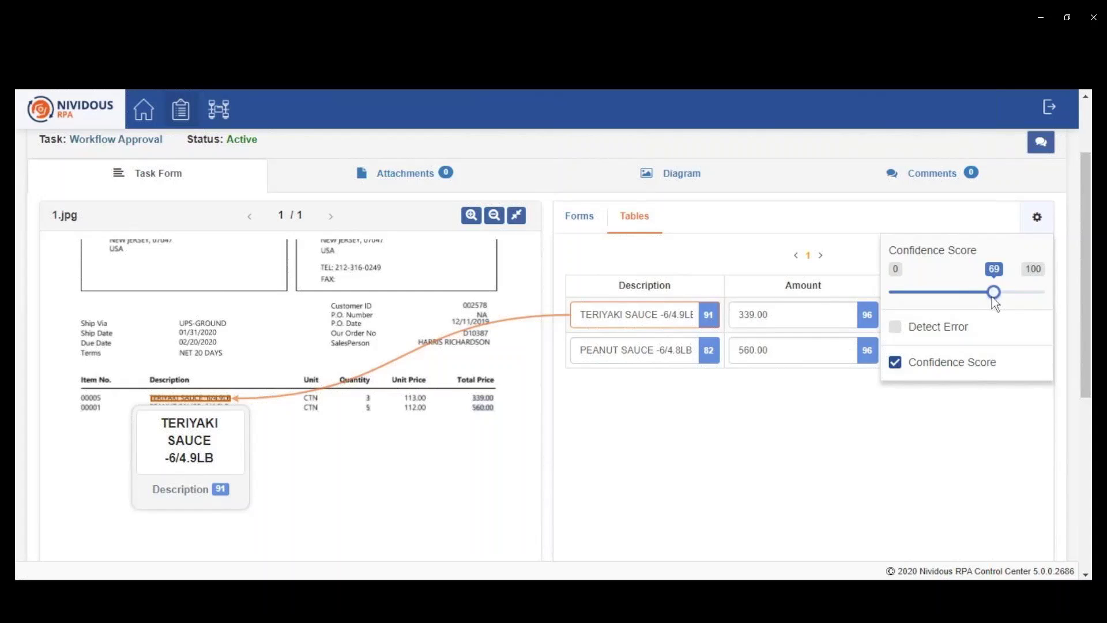
pyautogui.click(802, 459)
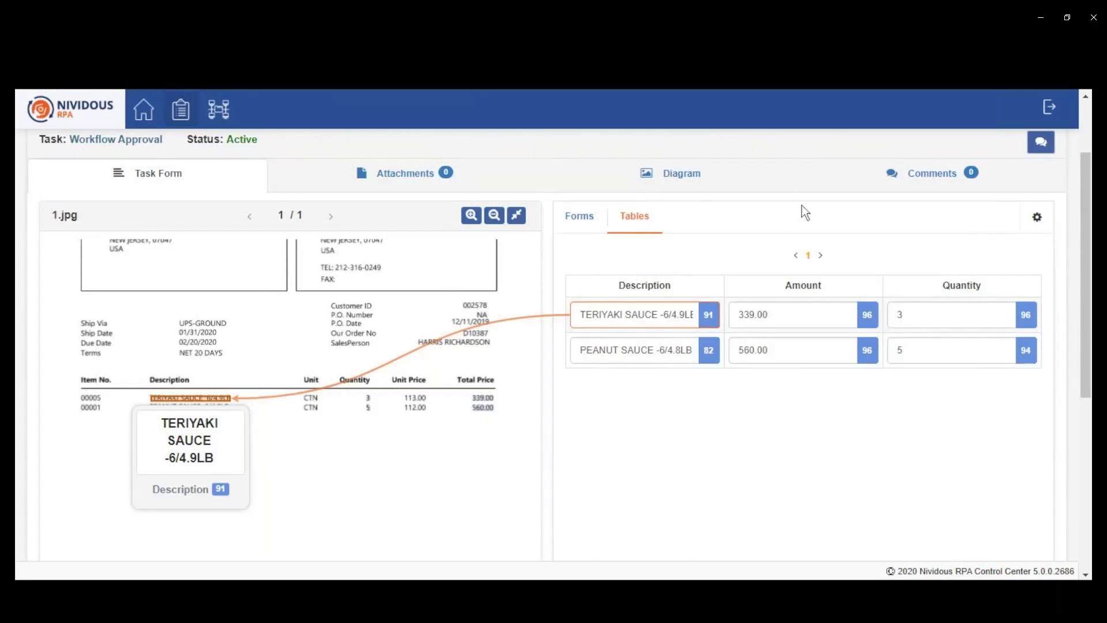
# Approve the invoice with the review comment 'Looks good' and confirm completing the task.
pyautogui.click(696, 184)
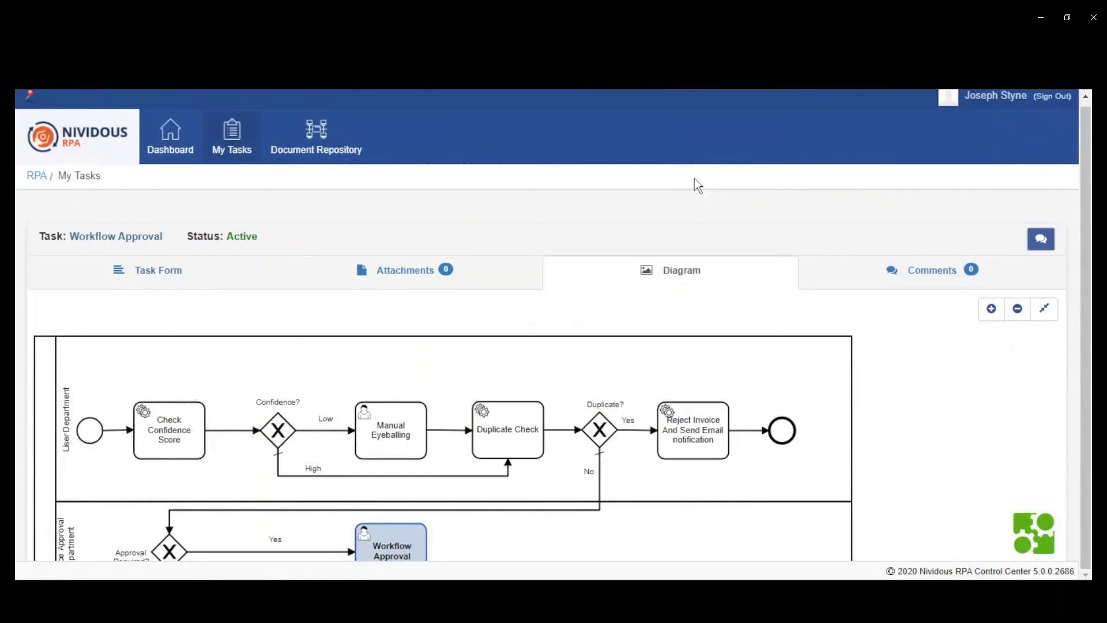
pyautogui.click(190, 283)
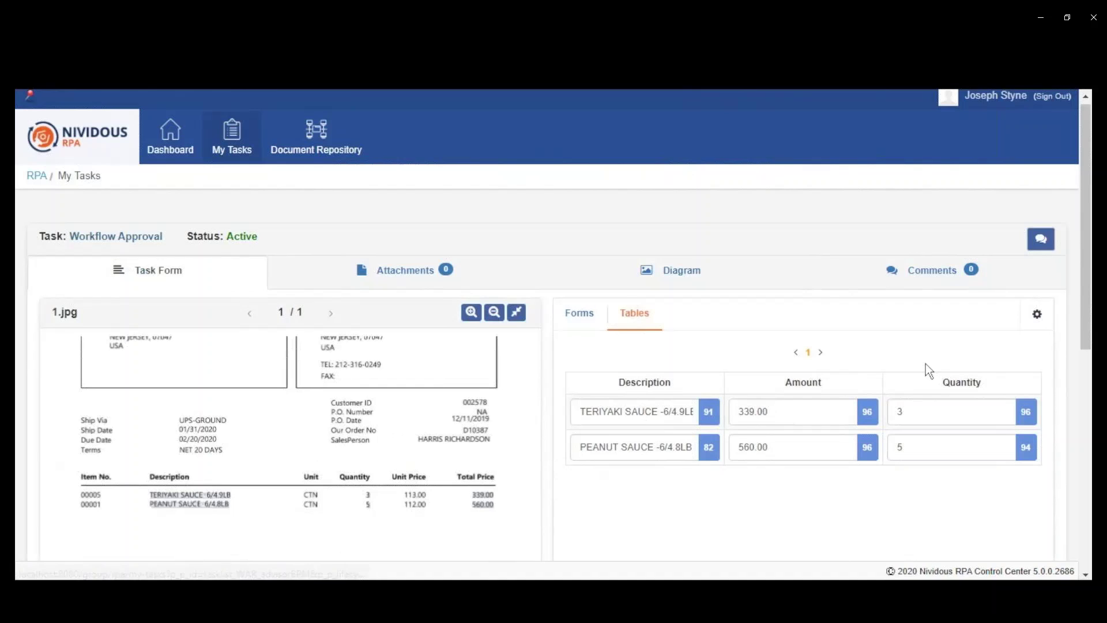
pyautogui.scroll(-6, 927, 371)
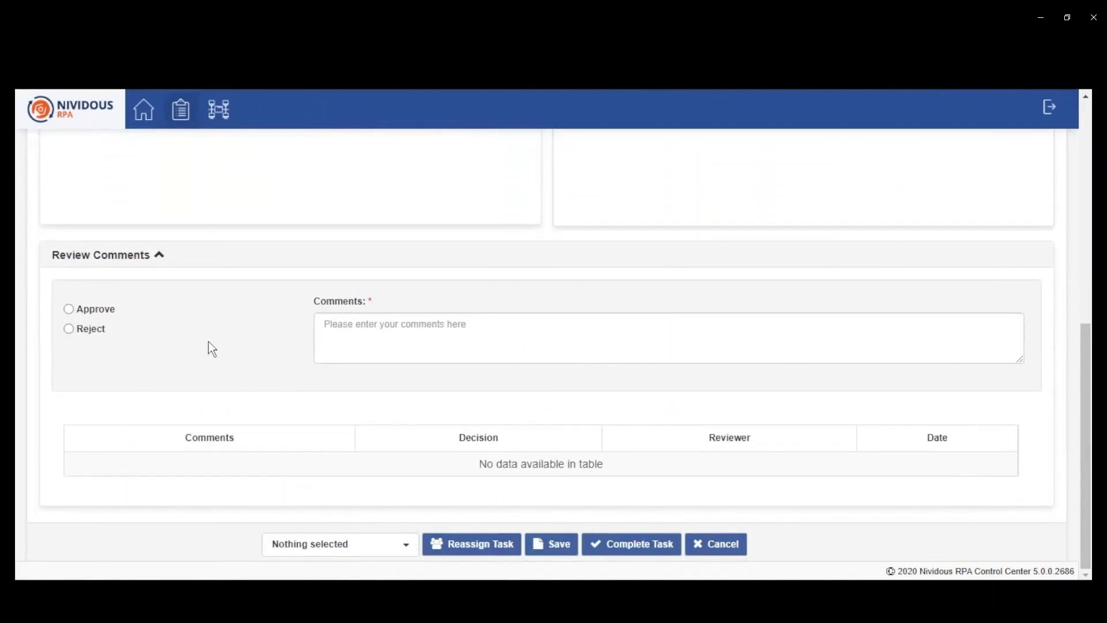
pyautogui.click(68, 309)
pyautogui.click(358, 333)
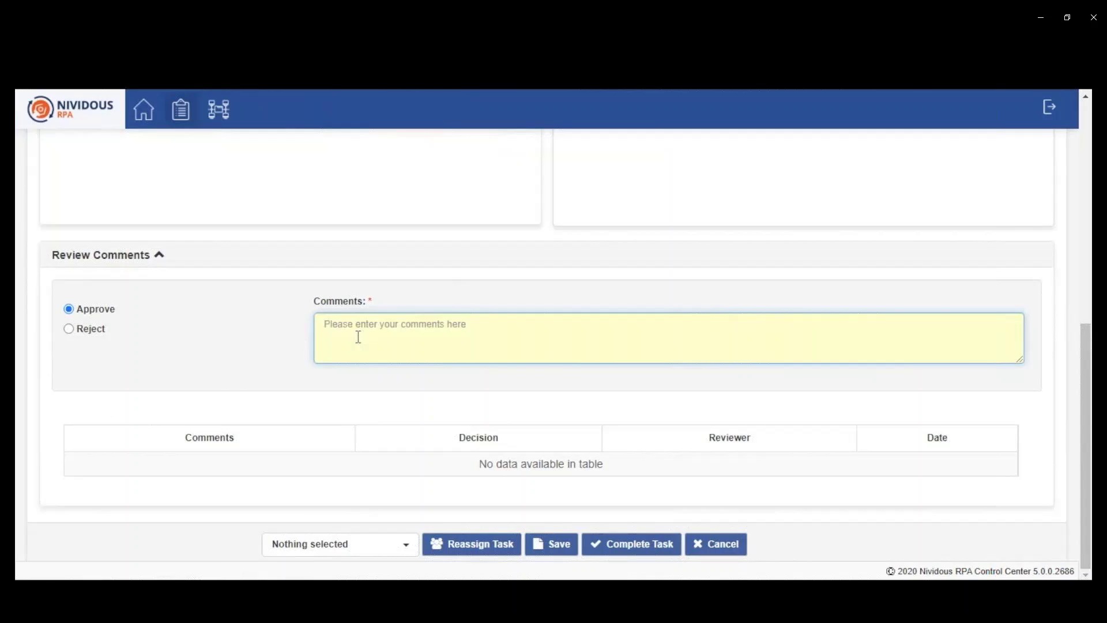
pyautogui.write('Looks good')
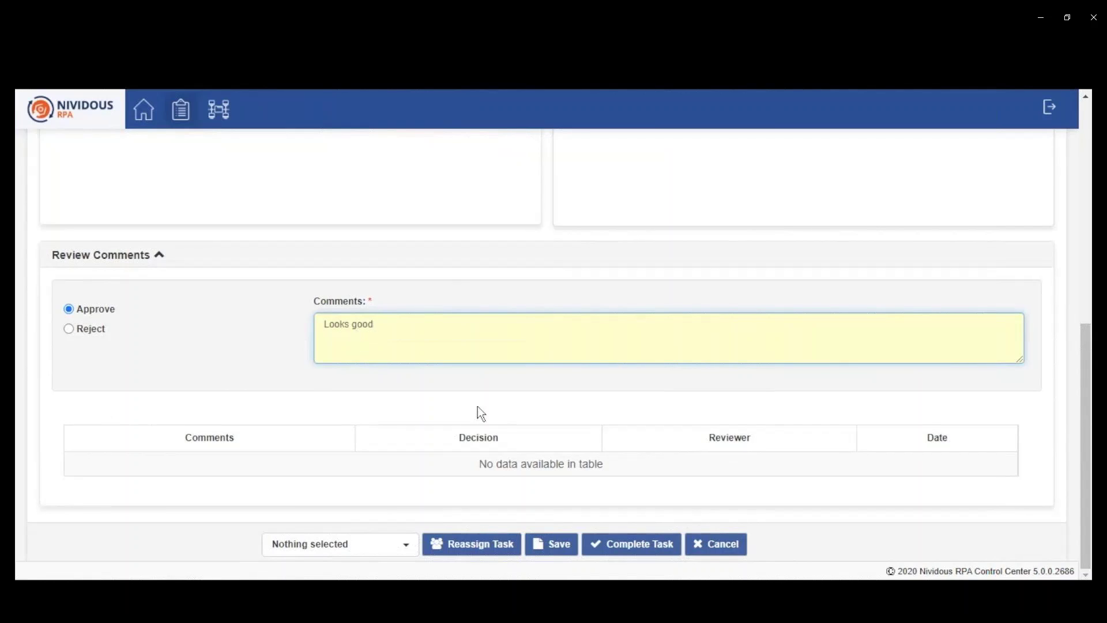
pyautogui.click(606, 545)
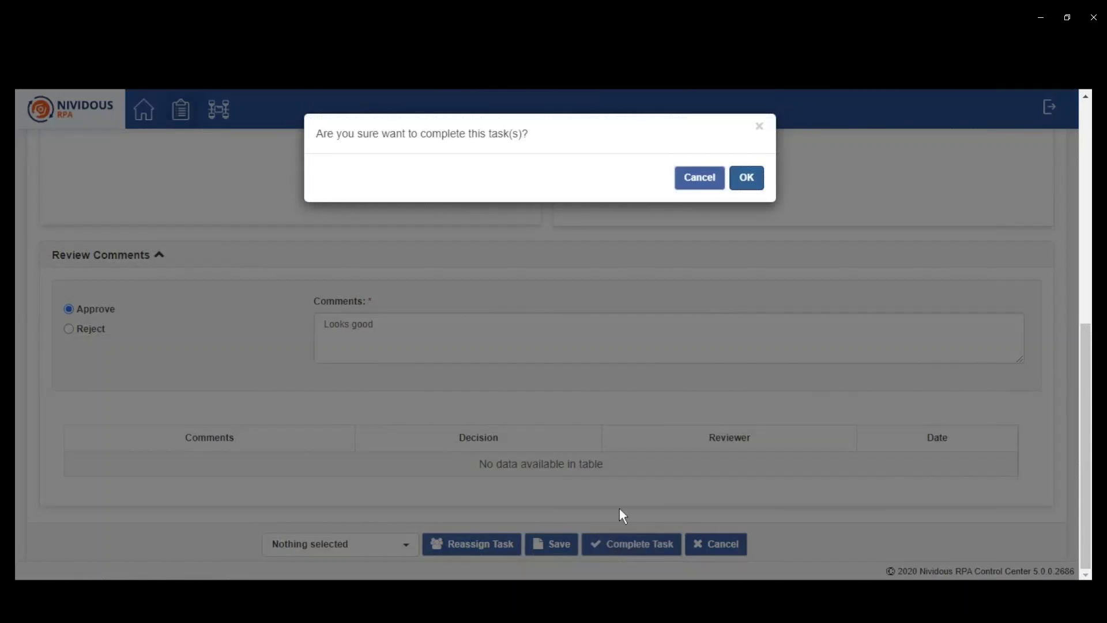
pyautogui.click(746, 179)
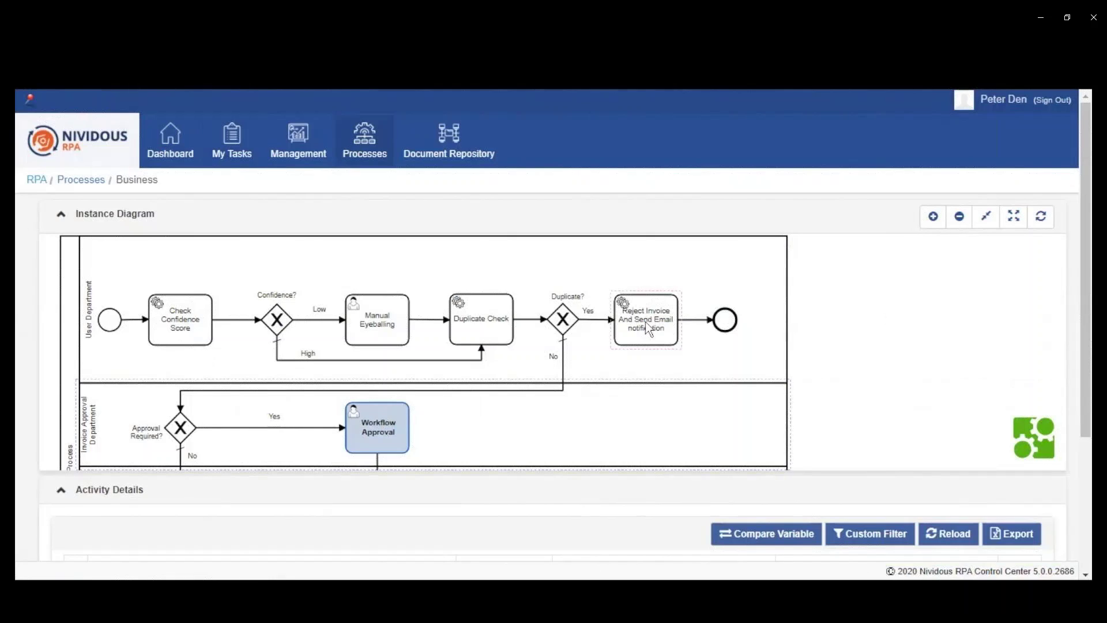
# Refresh the diagram, pan to the Posting in ERP lane, then sign out and pick another saved login.
pyautogui.click(1042, 218)
pyautogui.moveTo(863, 388); pyautogui.dragTo(872, 246)
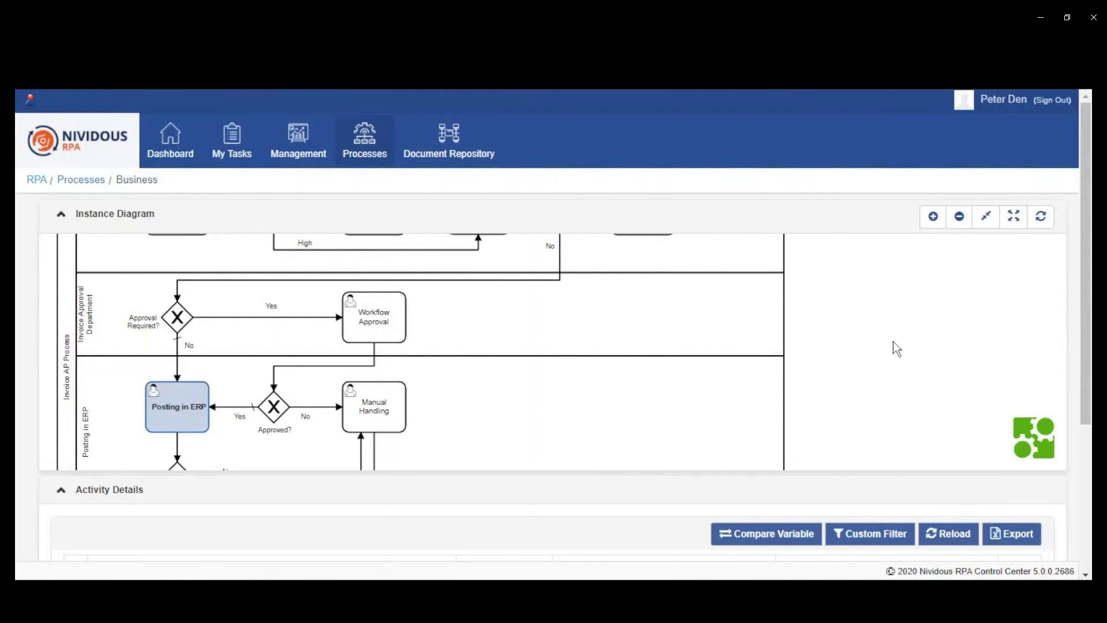
pyautogui.scroll(-3, 869, 449)
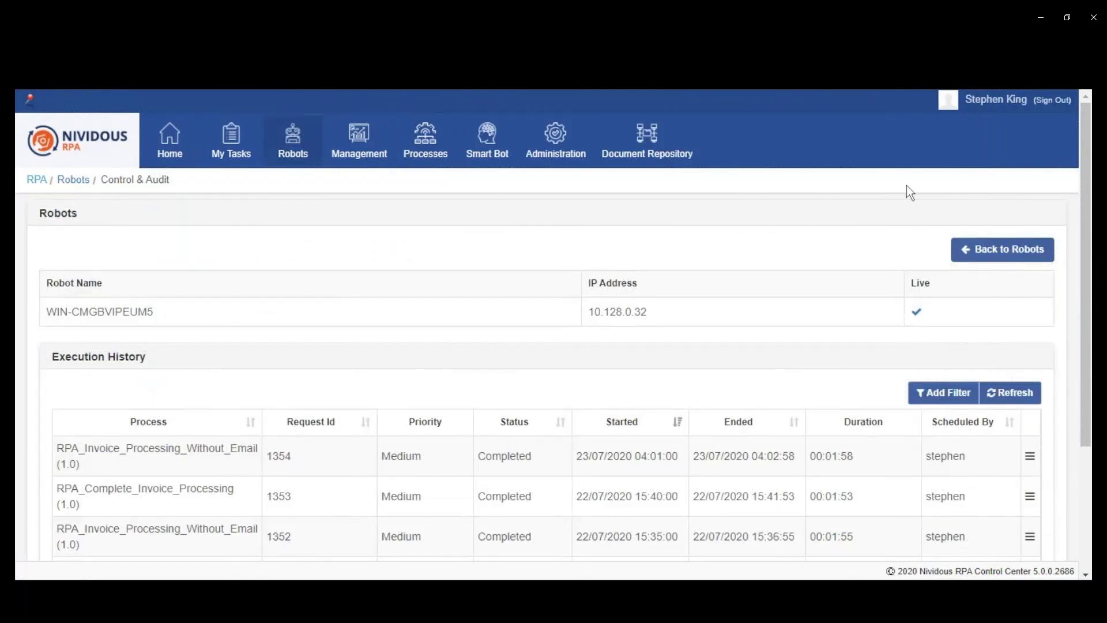
pyautogui.click(1060, 104)
pyautogui.click(807, 319)
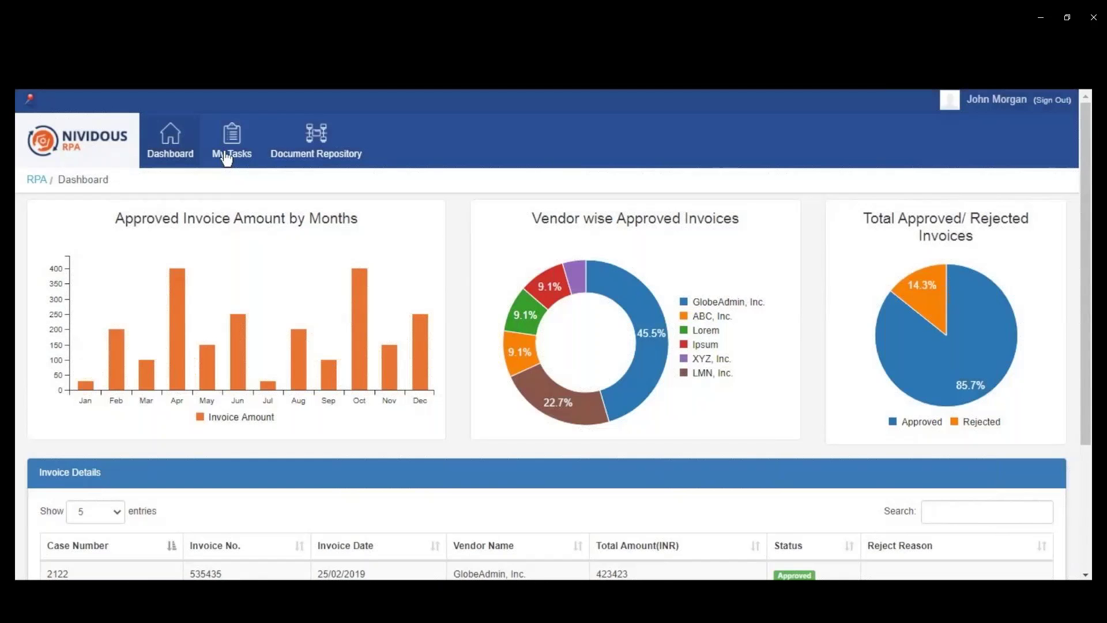
# Open the newest Manual Eyeballing task and locate the invoice date on the image.
pyautogui.click(225, 150)
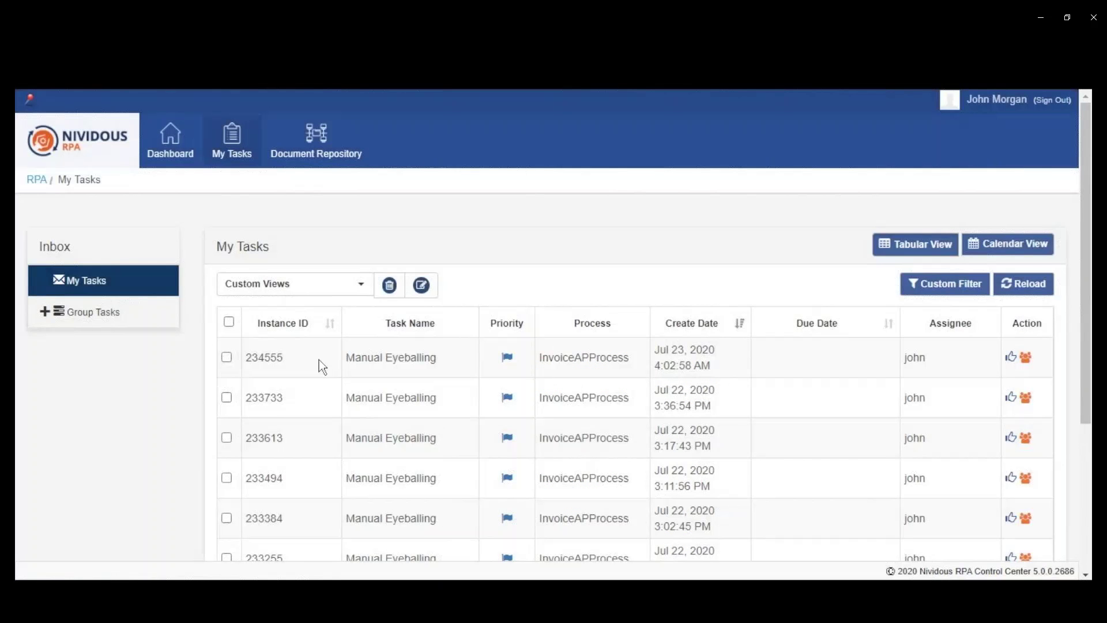
pyautogui.click(319, 358)
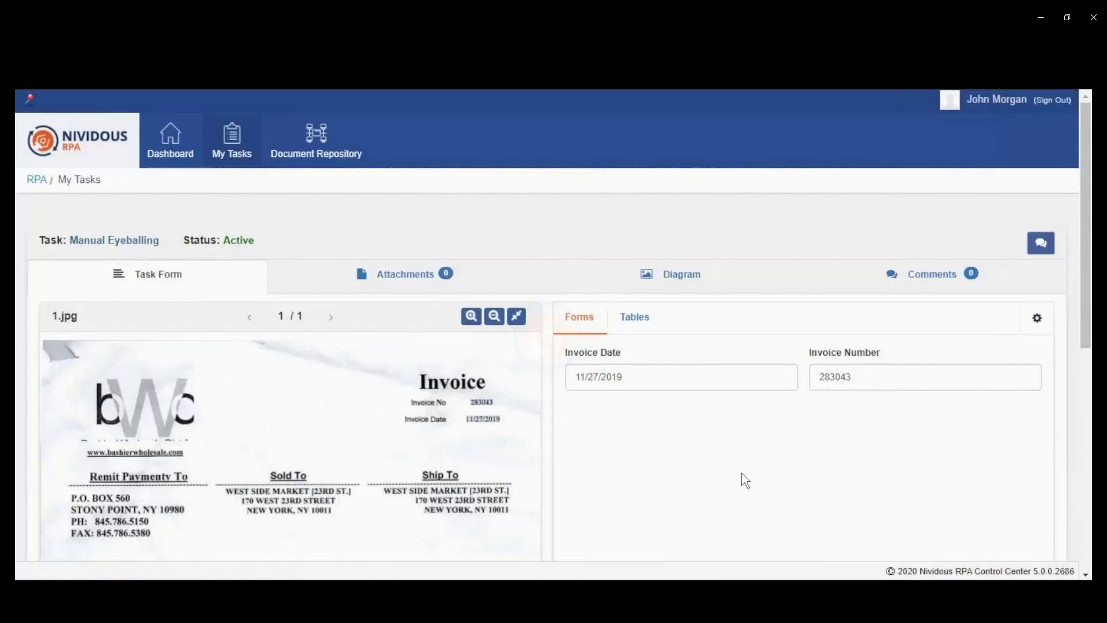
pyautogui.click(649, 379)
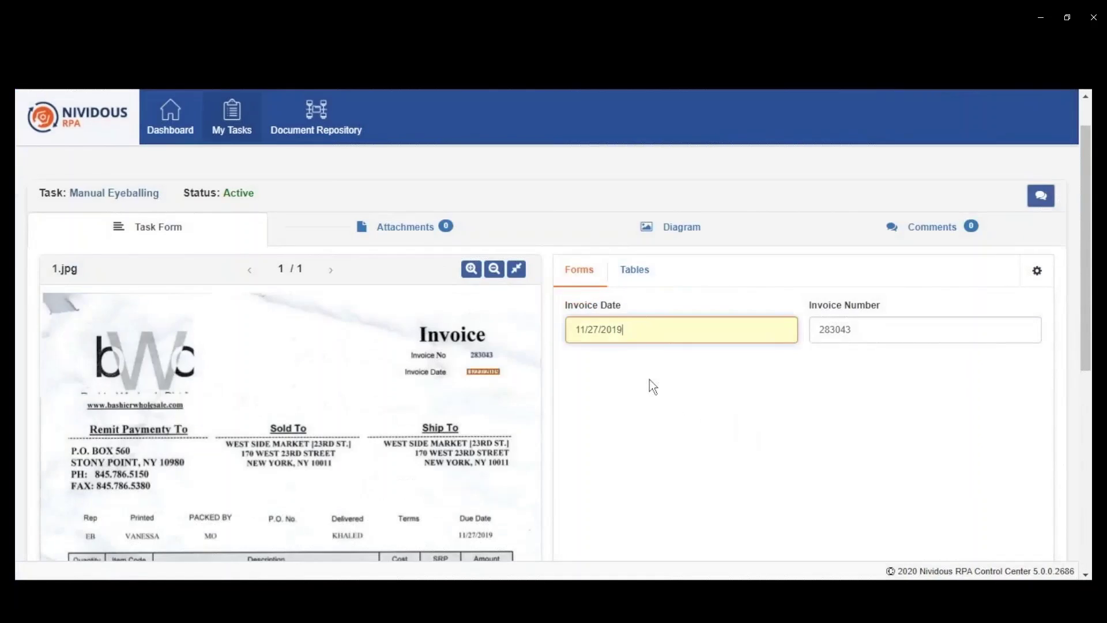
pyautogui.scroll(-3, 642, 291)
# Compare the extracted line-item table and date fields with the image, including the towel item.
pyautogui.click(633, 159)
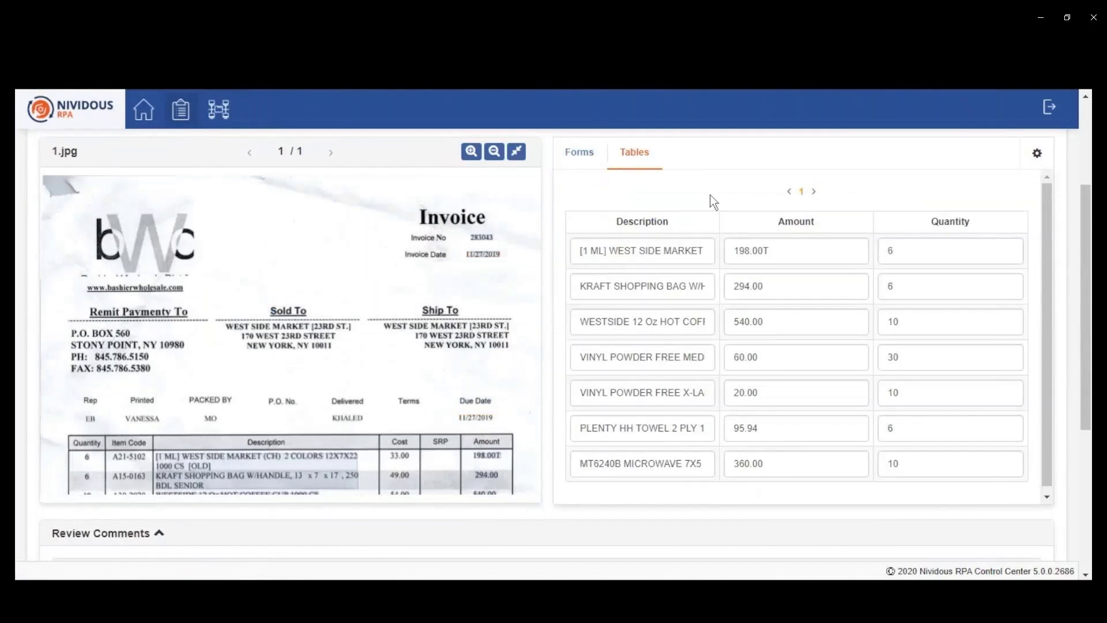
pyautogui.scroll(1, 652, 191)
pyautogui.click(592, 173)
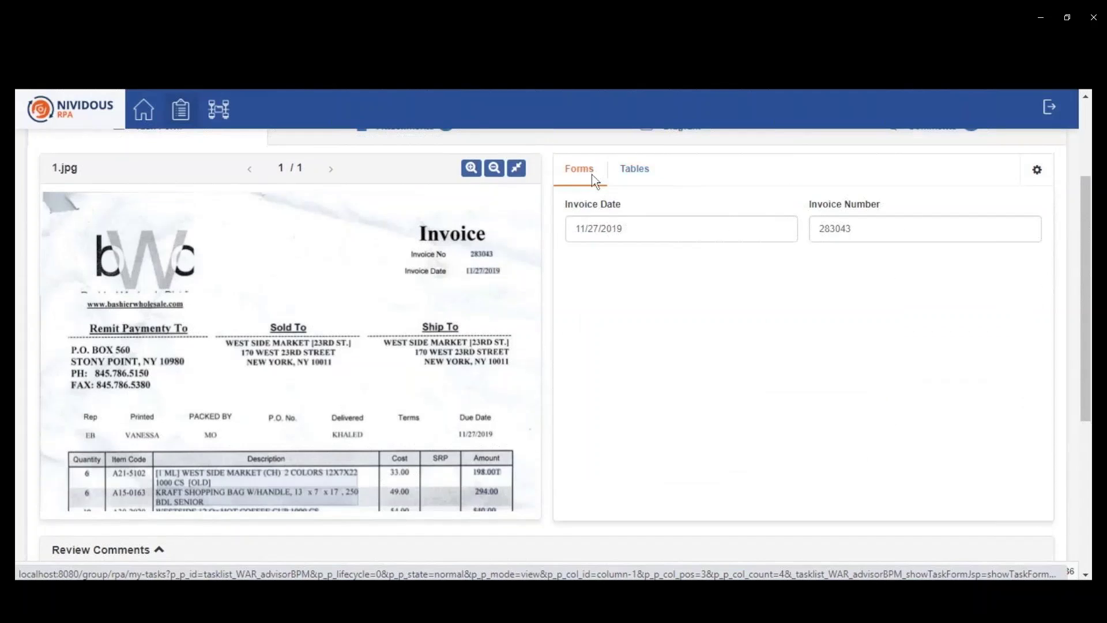
pyautogui.click(642, 168)
pyautogui.click(635, 445)
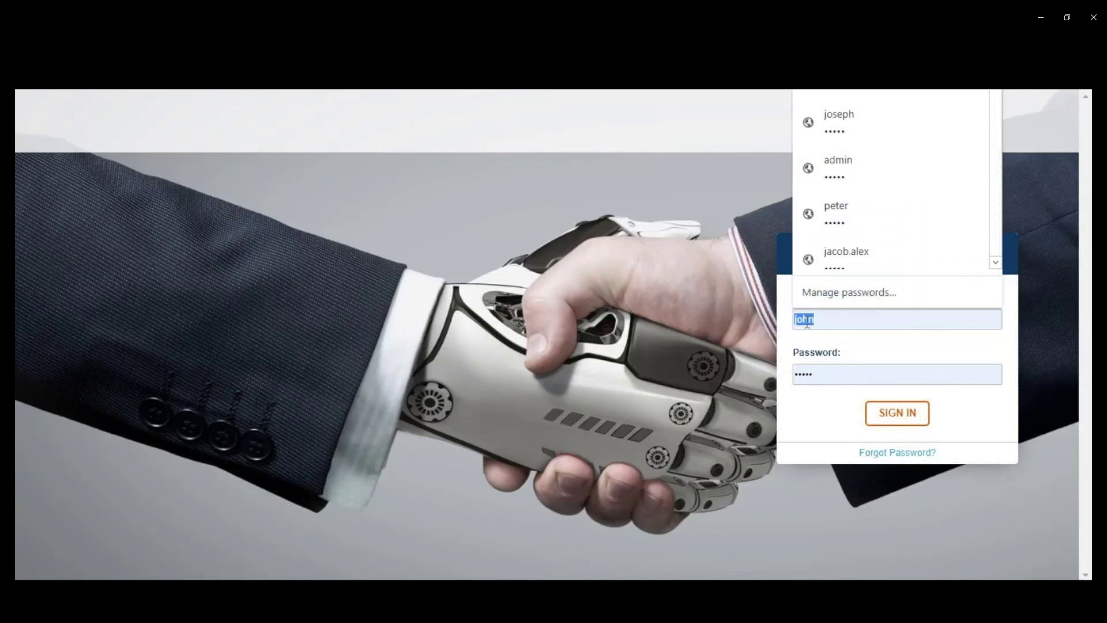
# Sign in with a saved login and start a new Computer Vision template.
pyautogui.write('ste')
pyautogui.click(811, 348)
pyautogui.click(891, 418)
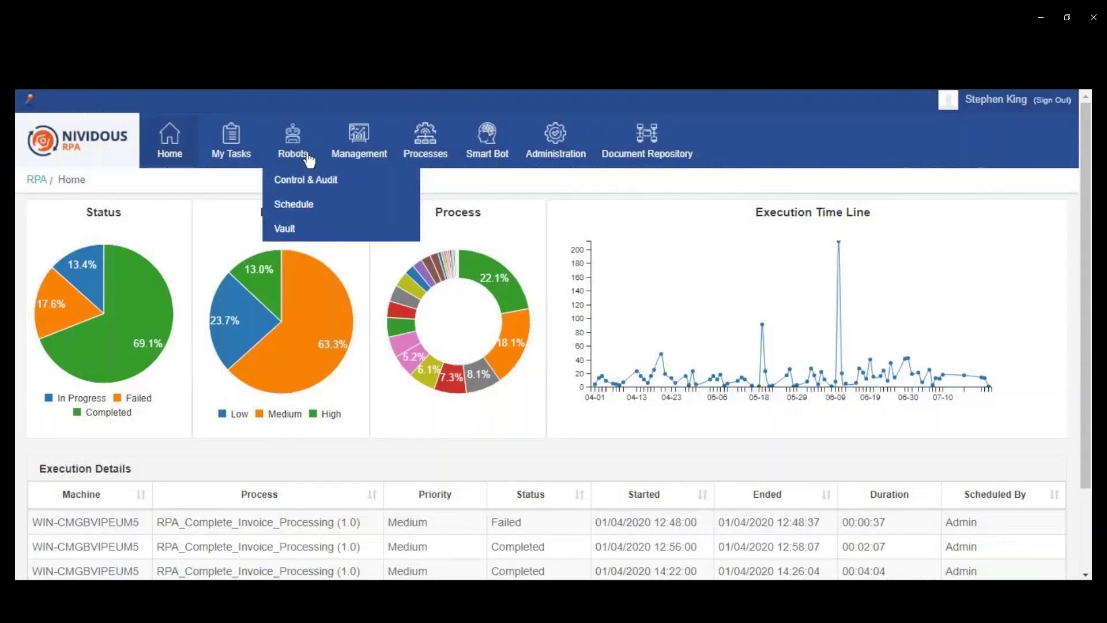
pyautogui.moveTo(354, 155)
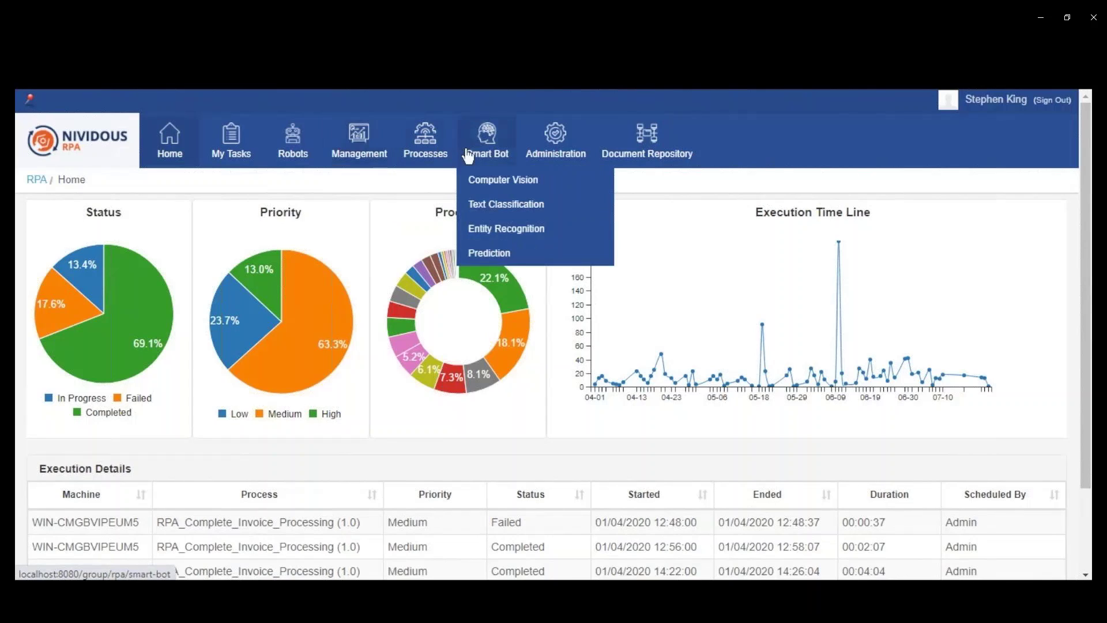
pyautogui.click(480, 177)
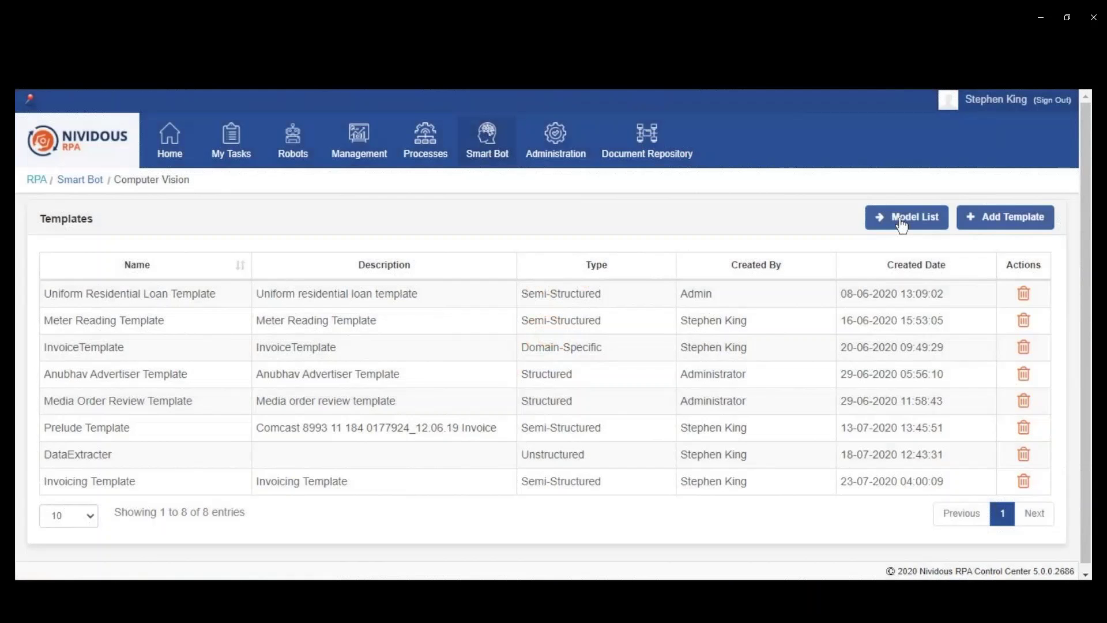
pyautogui.click(993, 218)
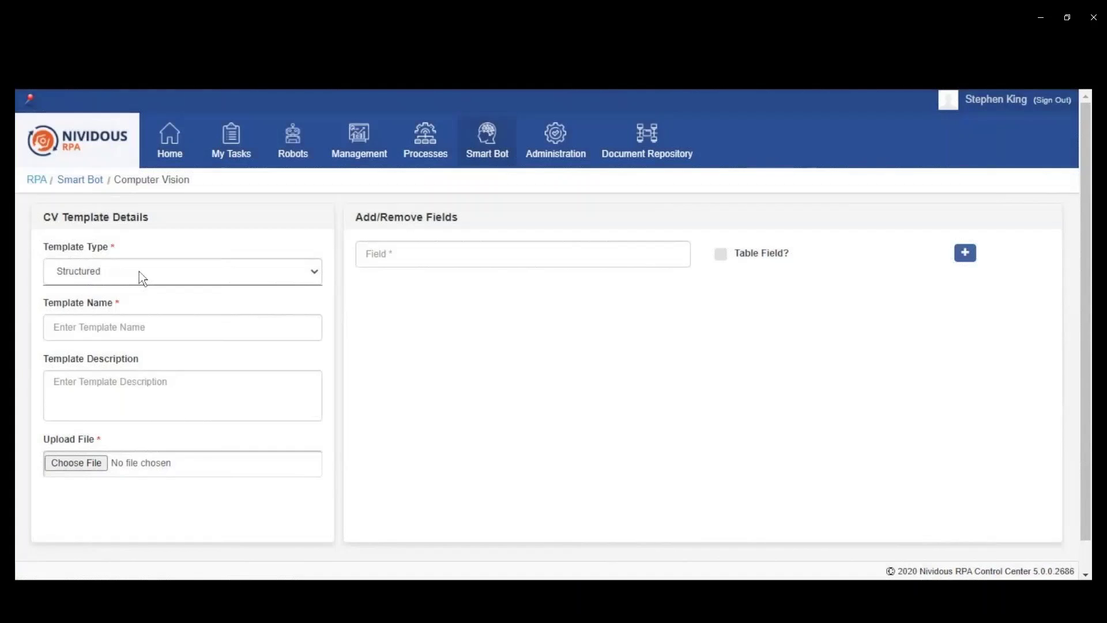
# Make it a Domain Specific Invoice template named 'Invoices Templates', with the same description.
pyautogui.click(140, 272)
pyautogui.click(92, 315)
pyautogui.click(136, 327)
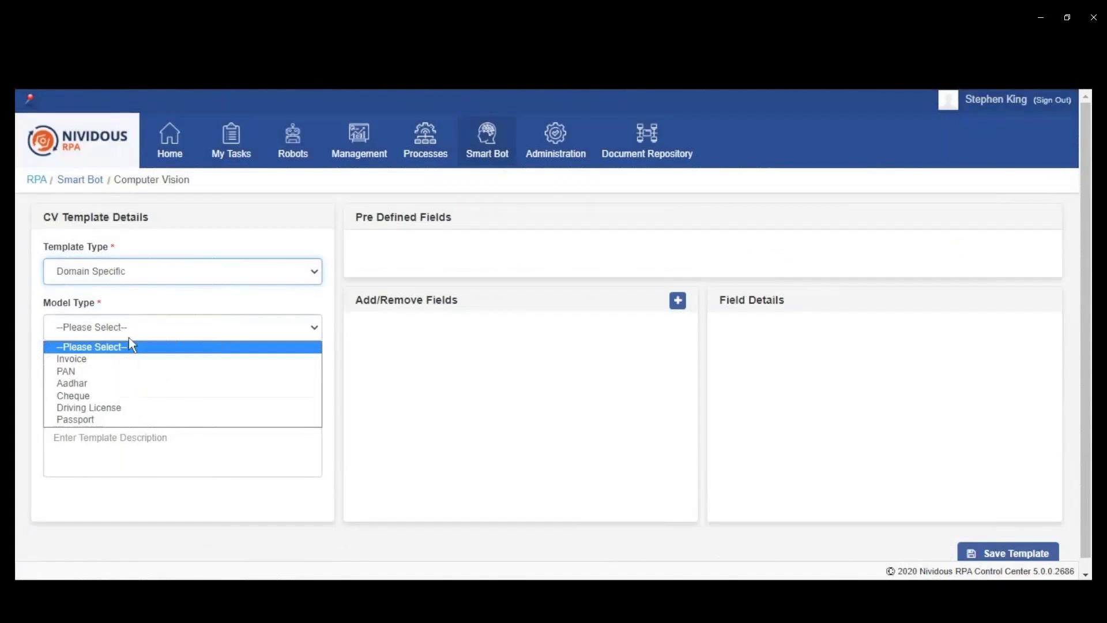
pyautogui.click(110, 360)
pyautogui.click(105, 381)
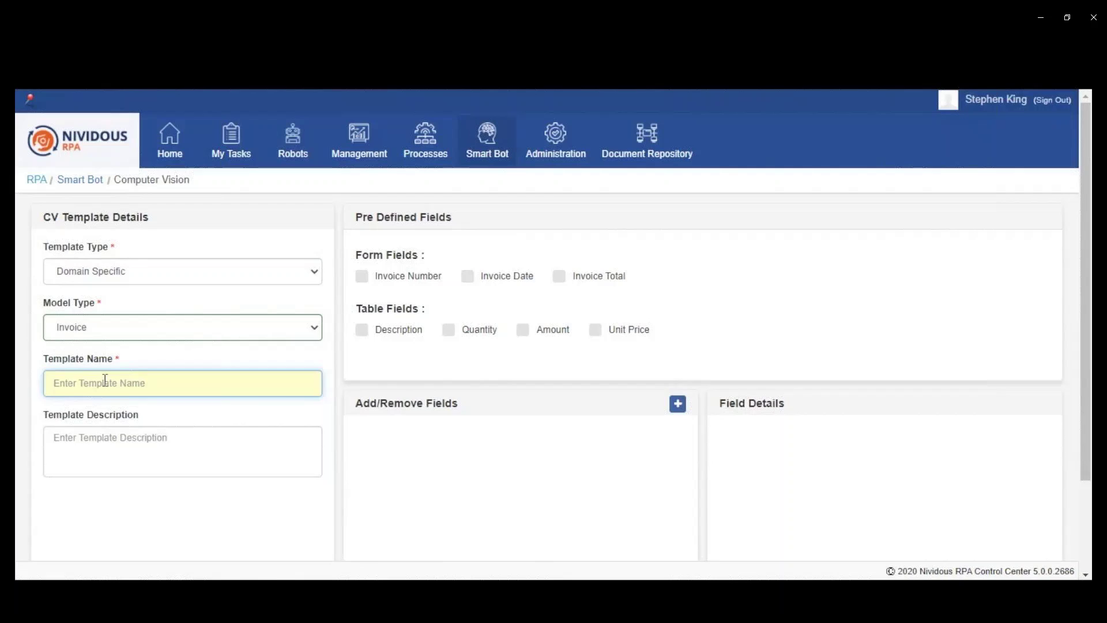
pyautogui.write('Invoic')
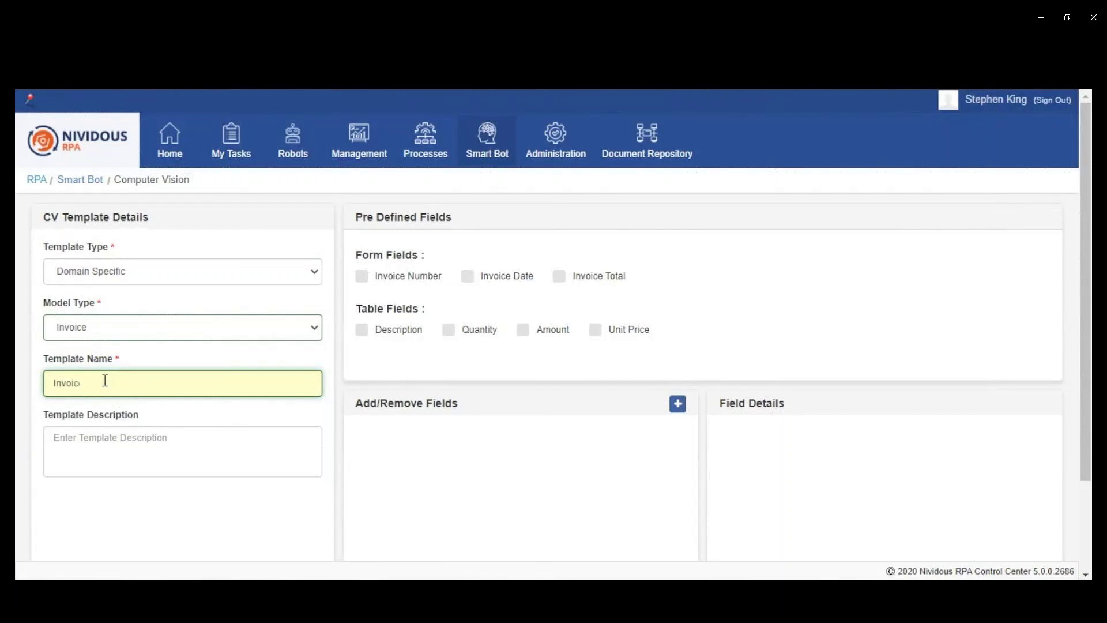
pyautogui.write('es Templates')
pyautogui.hotkey('ctrl', 'a')
pyautogui.hotkey('ctrl', 'c')
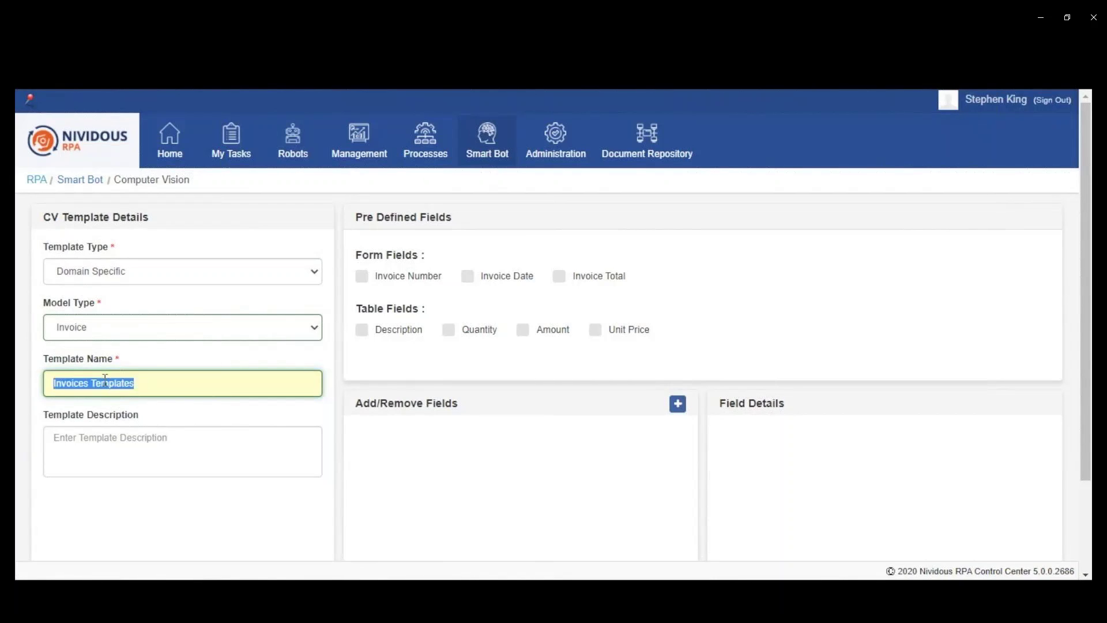
pyautogui.click(82, 449)
pyautogui.hotkey('ctrl', 'v')
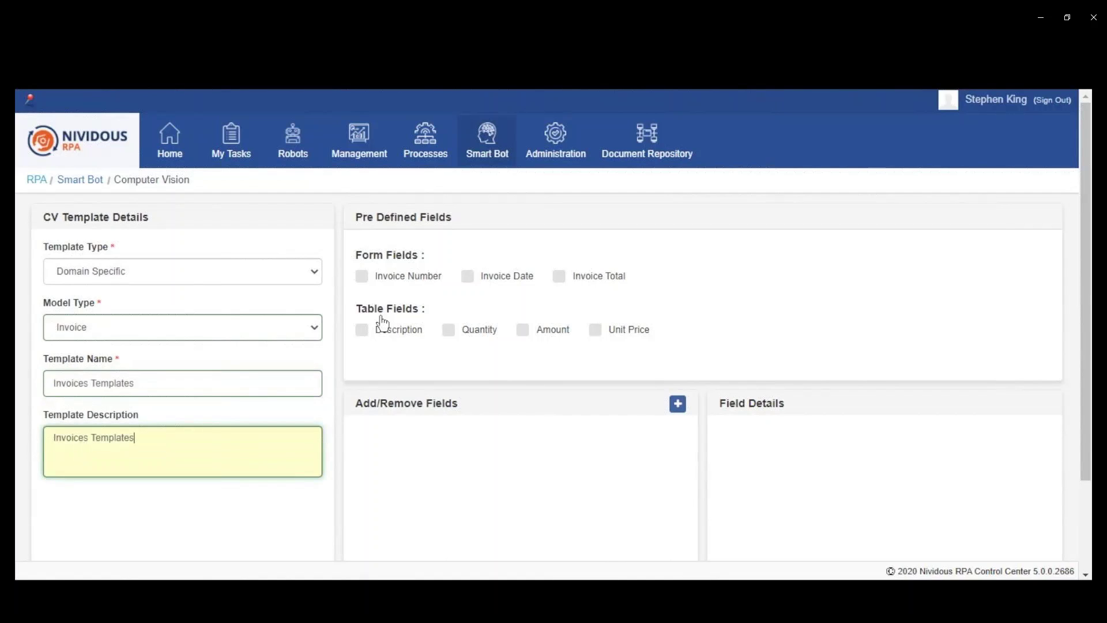
# Include Invoice Number, Invoice Date, Description, Quantity and Amount fields and save the template.
pyautogui.click(361, 276)
pyautogui.click(362, 330)
pyautogui.click(468, 276)
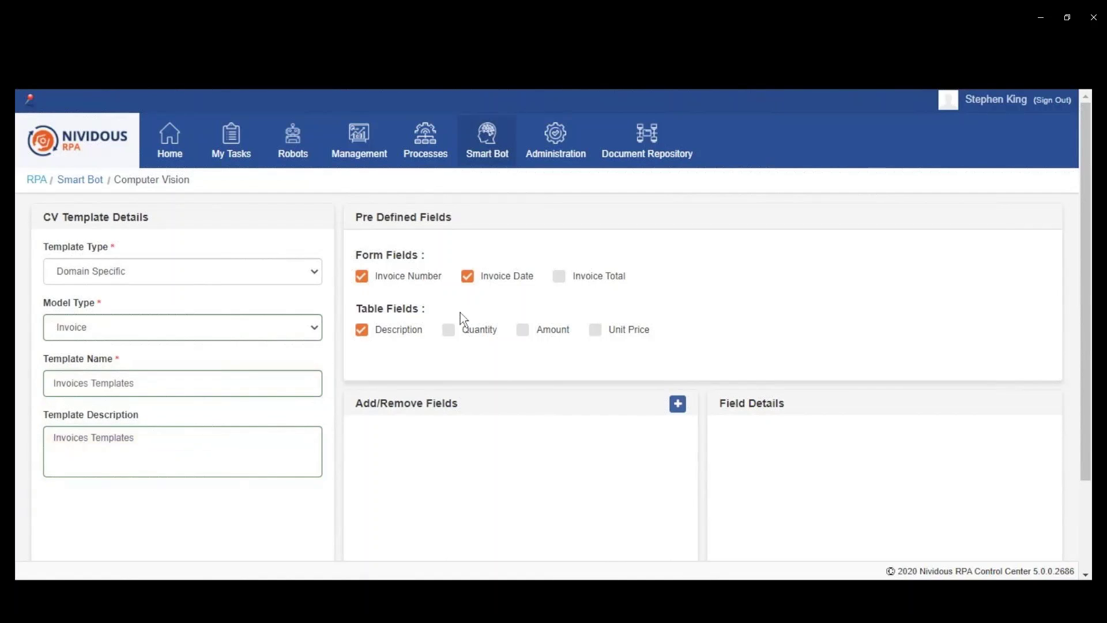
pyautogui.click(448, 330)
pyautogui.click(523, 330)
pyautogui.scroll(-2, 537, 367)
pyautogui.click(978, 539)
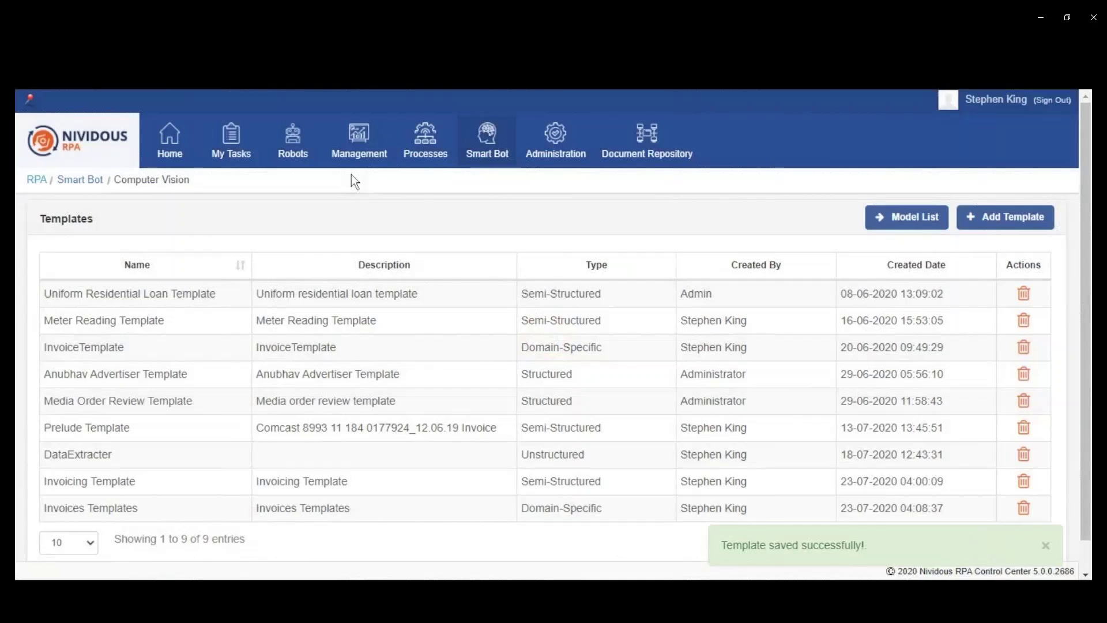
pyautogui.moveTo(302, 161)
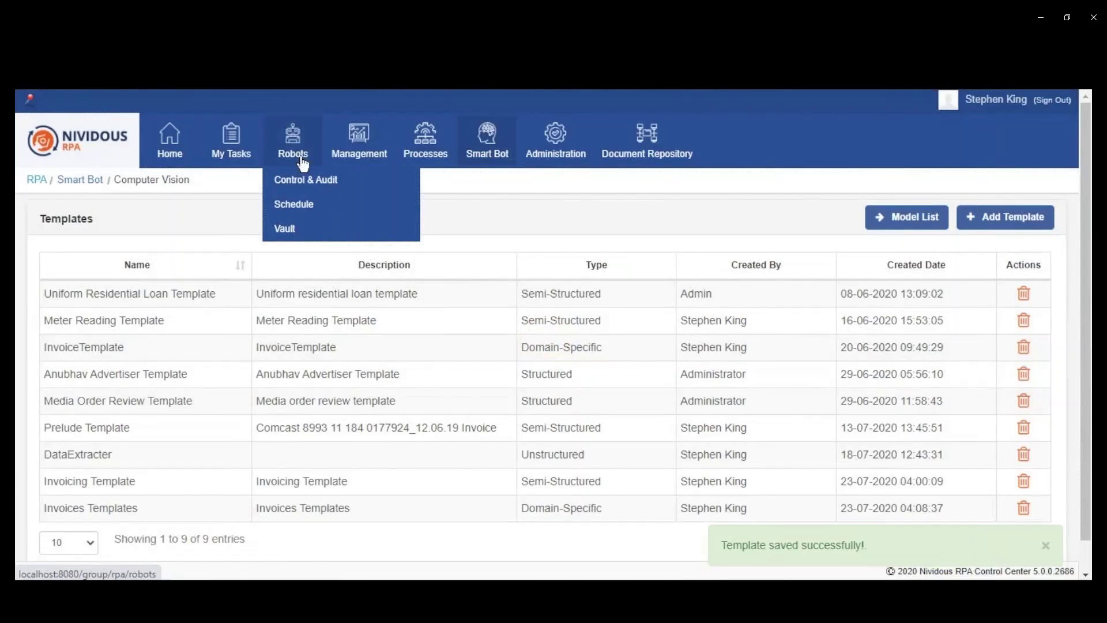
pyautogui.click(291, 202)
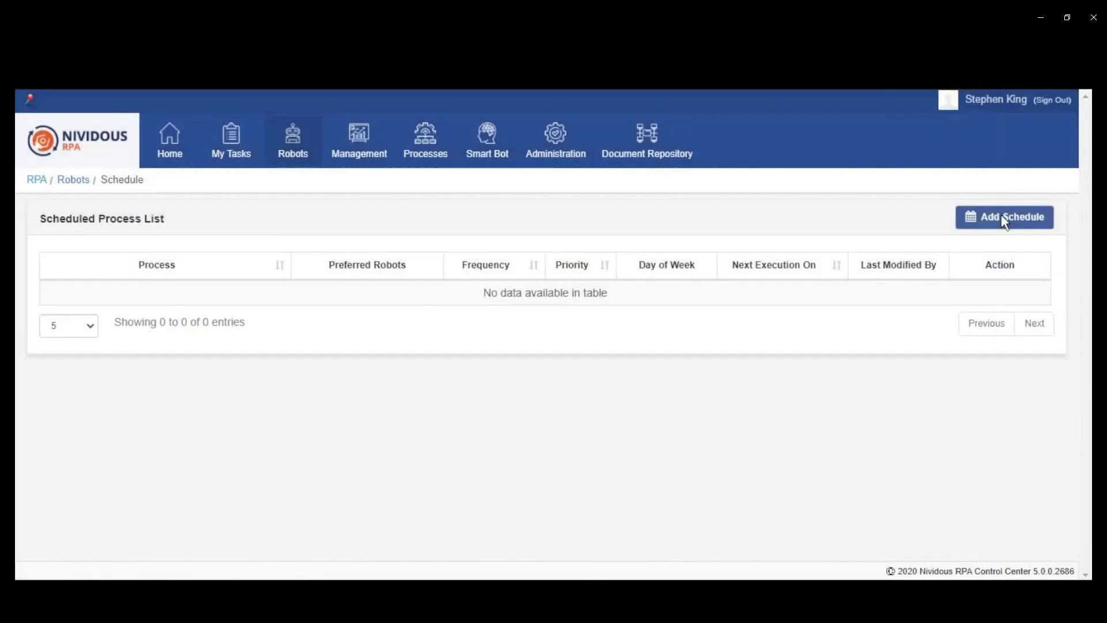
# Schedule RPA_Complete_Invoice_Processing (1.0) to run now on WIN-CMGBVIPEUM5, then sign out.
pyautogui.click(1004, 220)
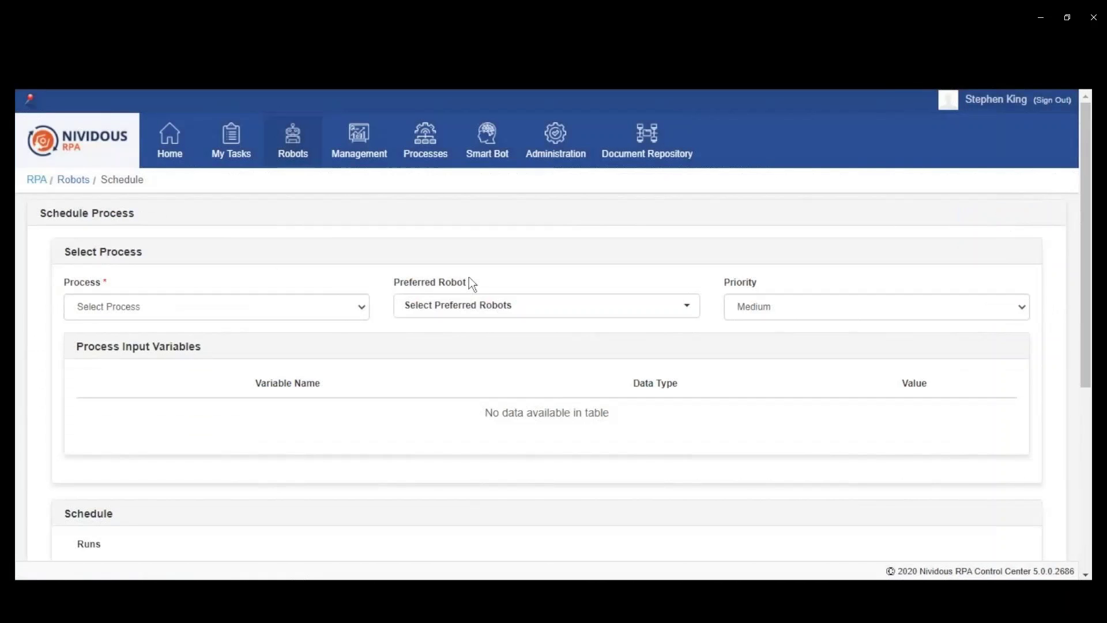
pyautogui.click(185, 316)
pyautogui.click(191, 336)
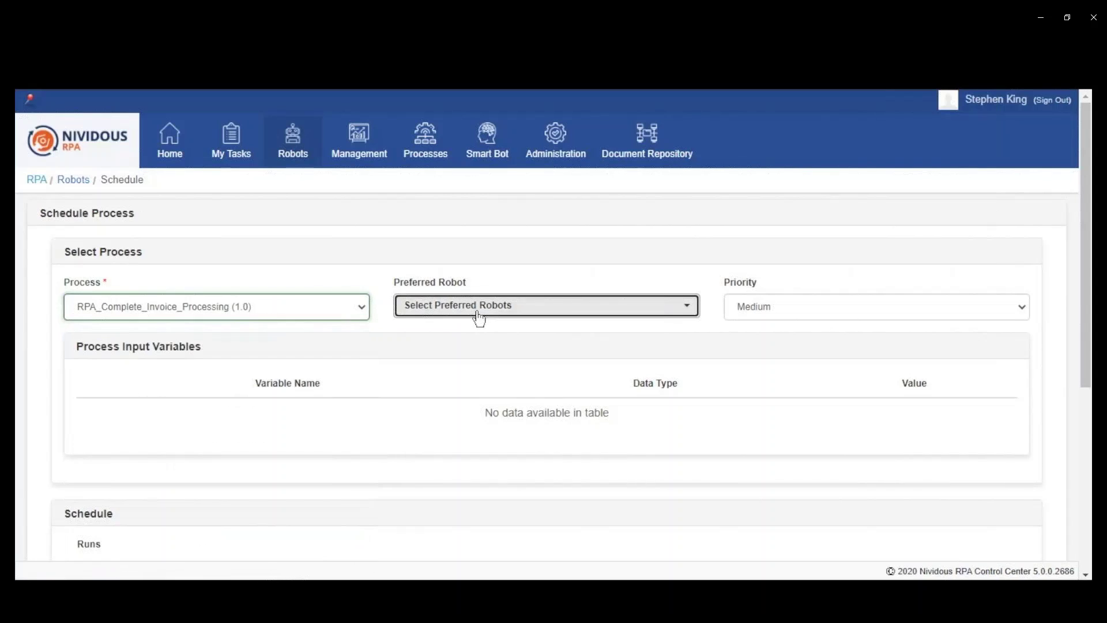
pyautogui.click(477, 311)
pyautogui.click(414, 331)
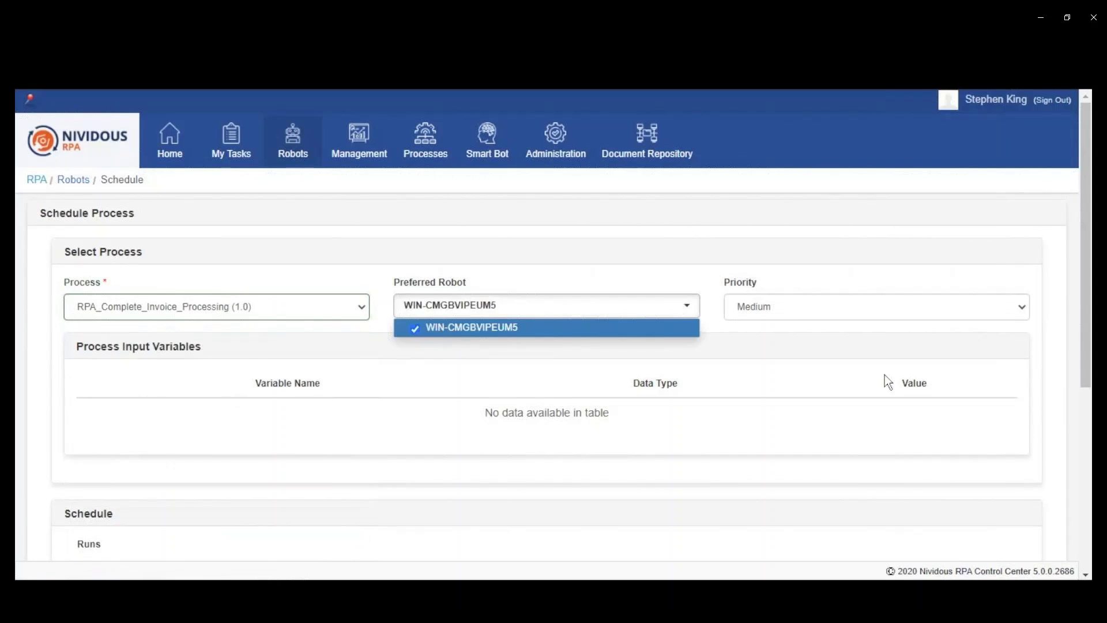
pyautogui.click(1054, 347)
pyautogui.scroll(-5, 1050, 341)
pyautogui.click(892, 512)
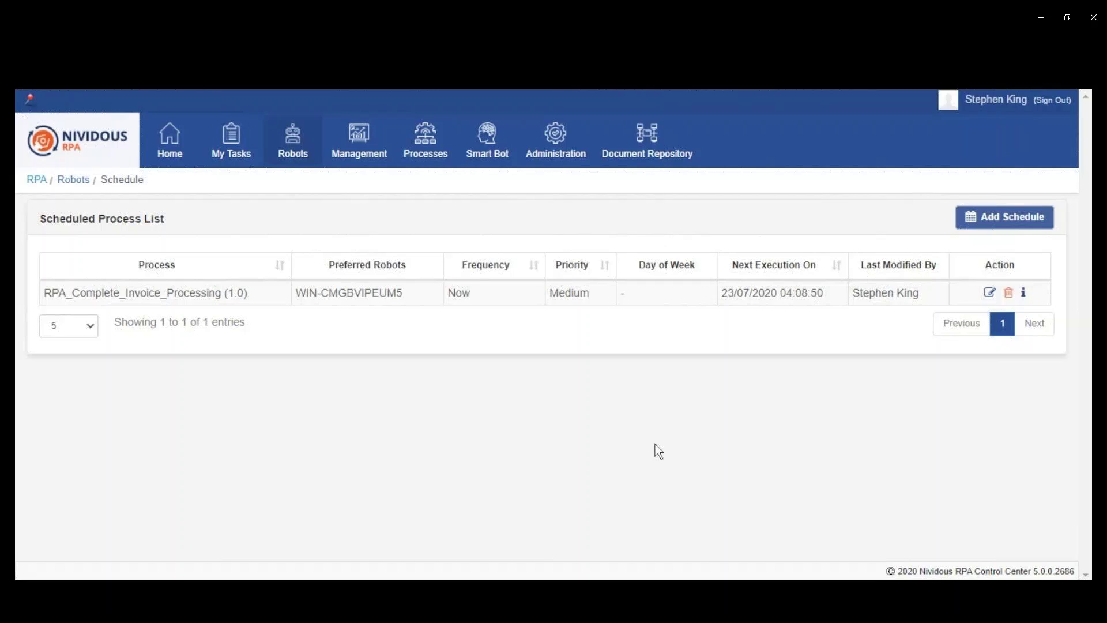
pyautogui.click(1055, 102)
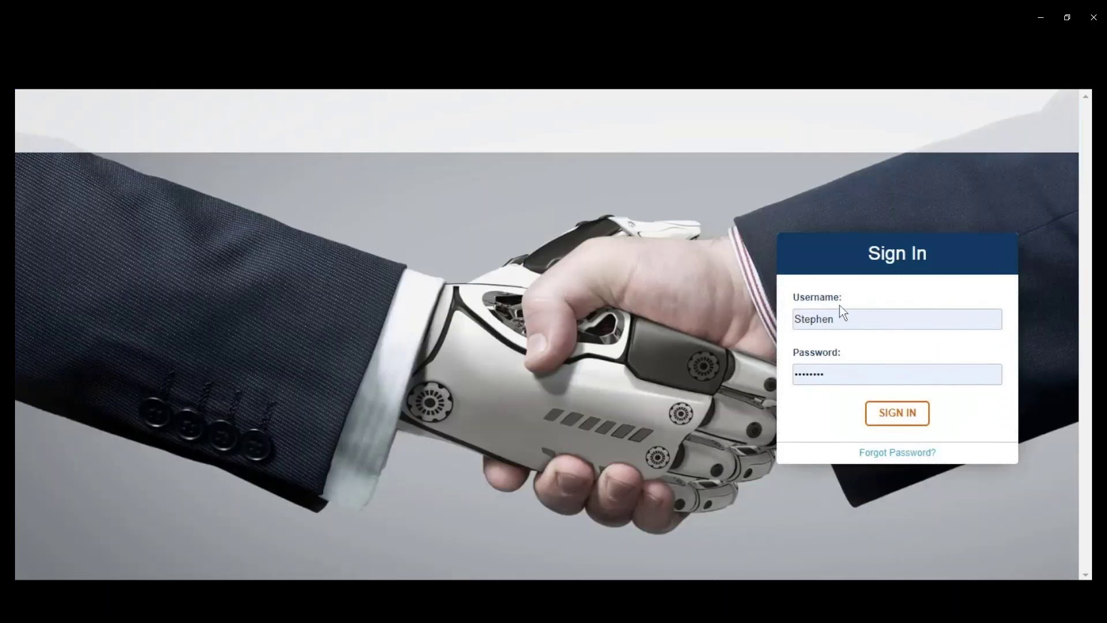
# Sign in with another saved login and open workflow approval task 234621.
pyautogui.click(841, 312)
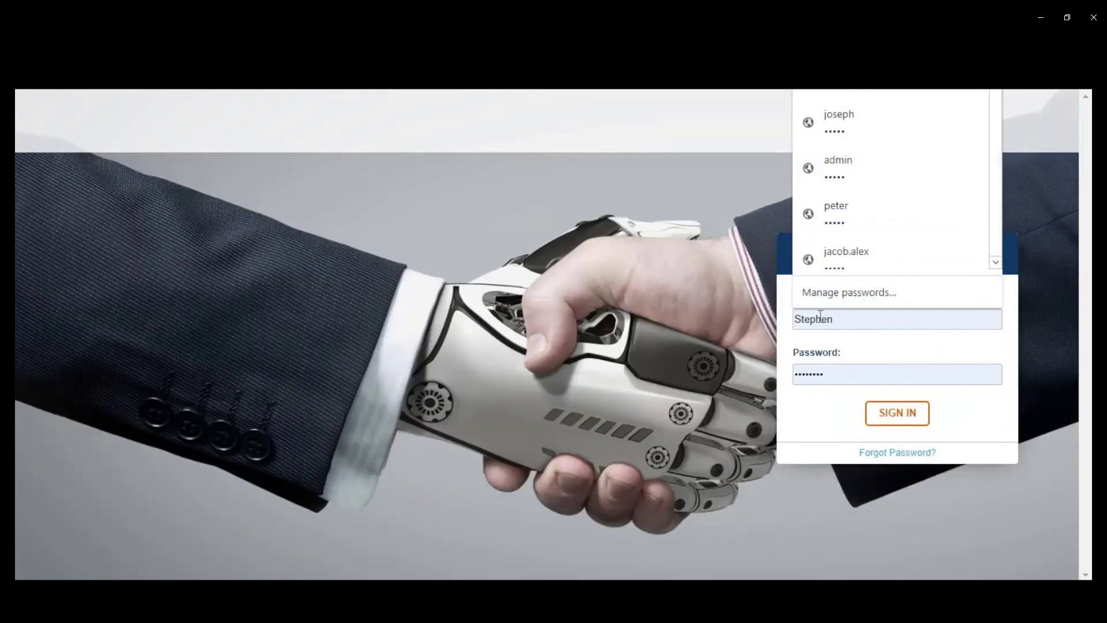
pyautogui.write('jos')
pyautogui.click(839, 358)
pyautogui.click(894, 419)
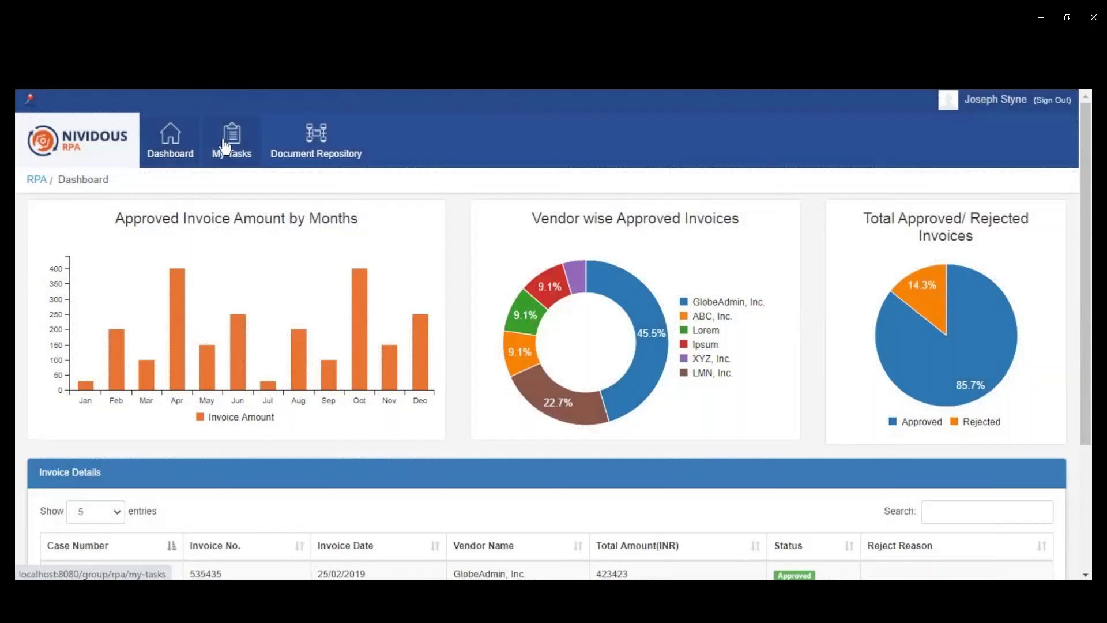
pyautogui.click(230, 149)
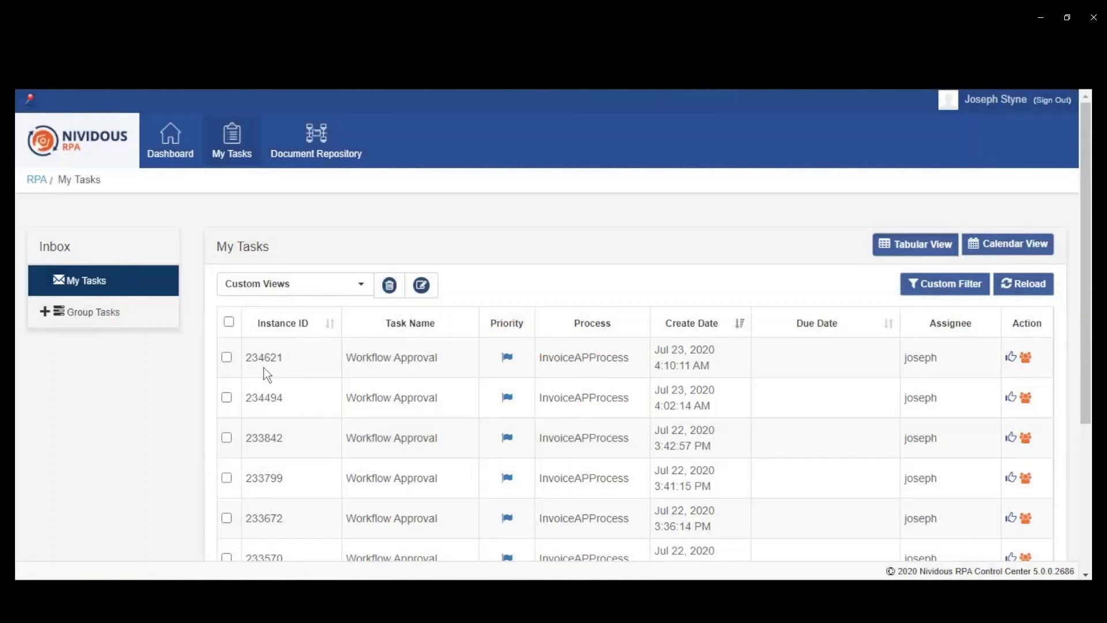
pyautogui.click(262, 359)
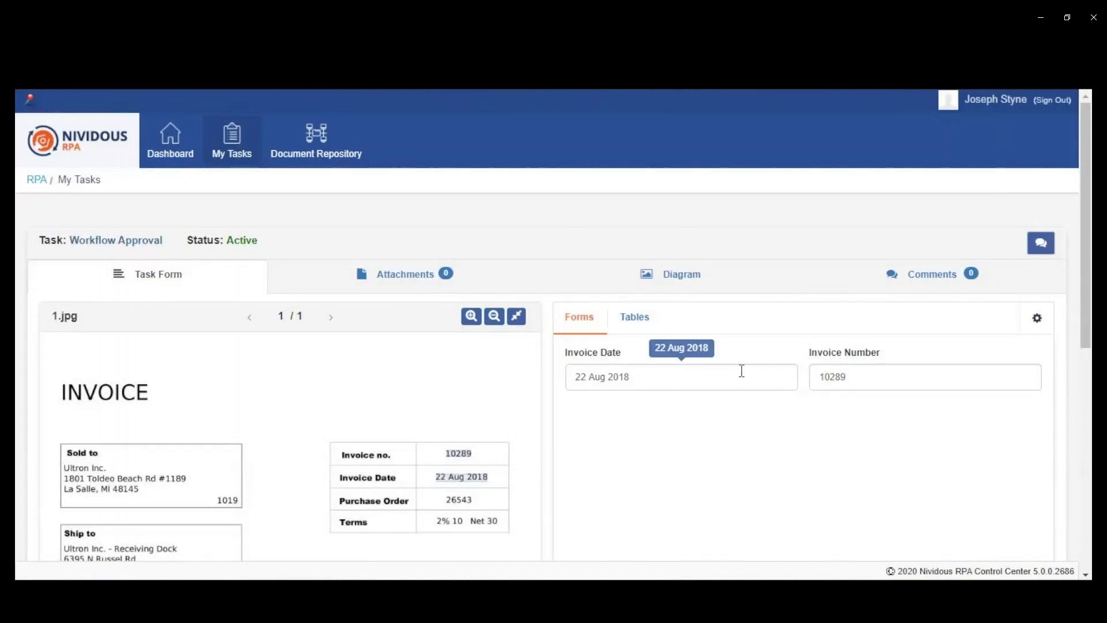
# Locate the invoice date, invoice number and Widget Type A line on the scan, then sign out.
pyautogui.click(742, 371)
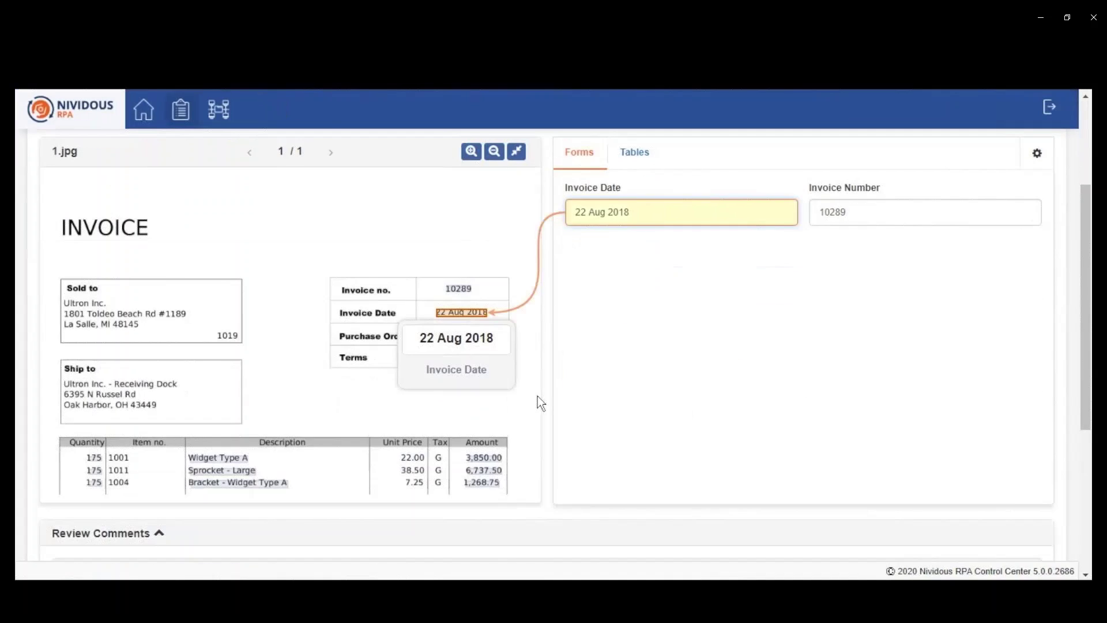
pyautogui.click(468, 293)
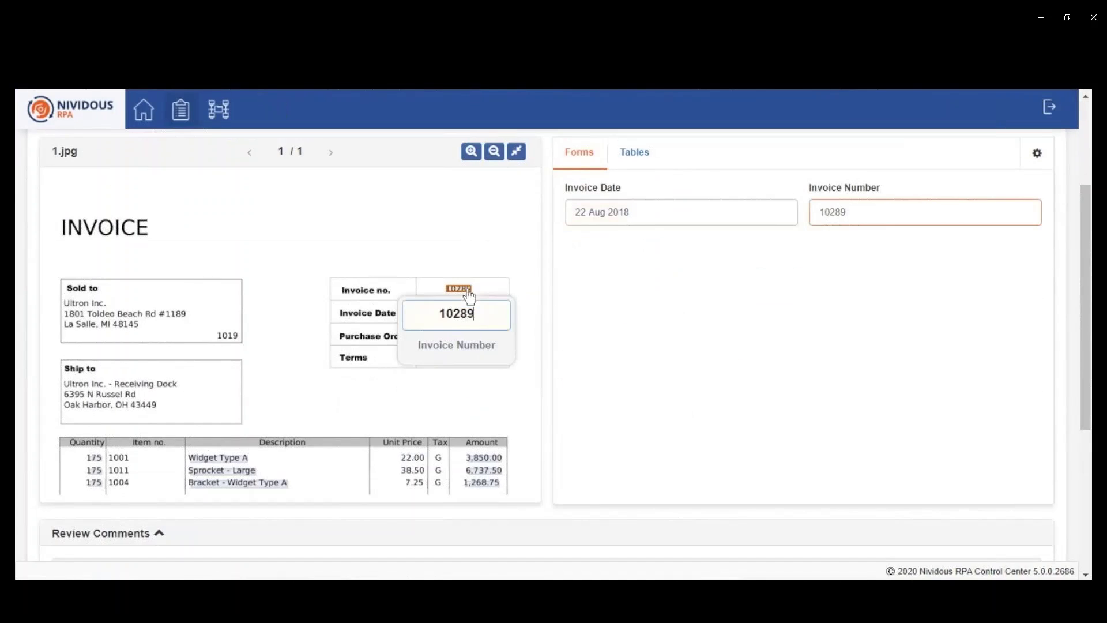
pyautogui.click(633, 154)
pyautogui.click(618, 252)
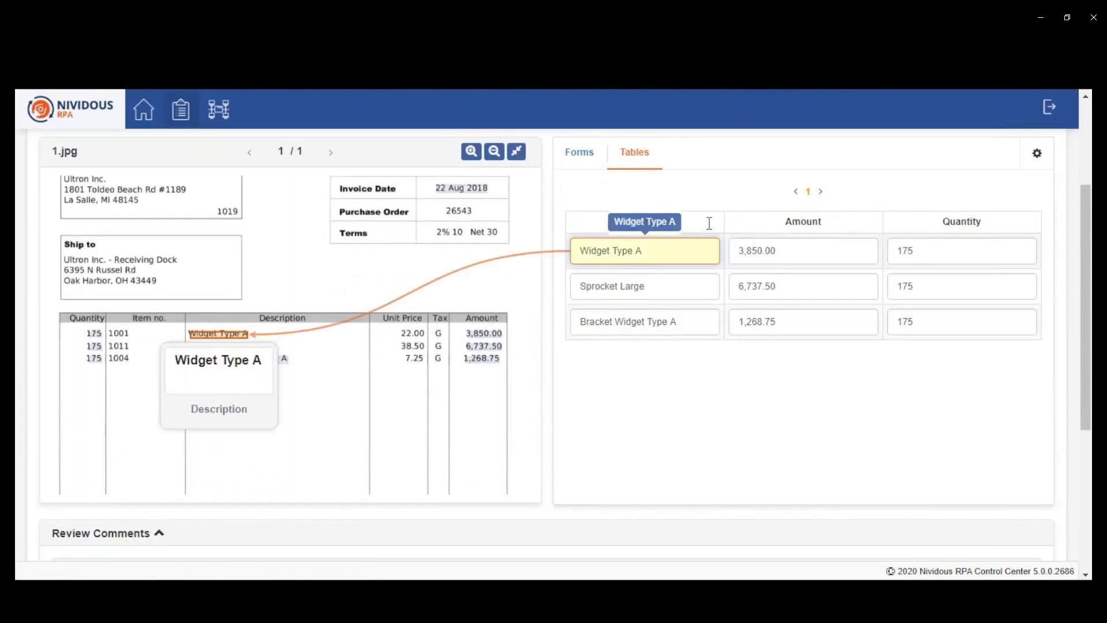
pyautogui.click(1057, 118)
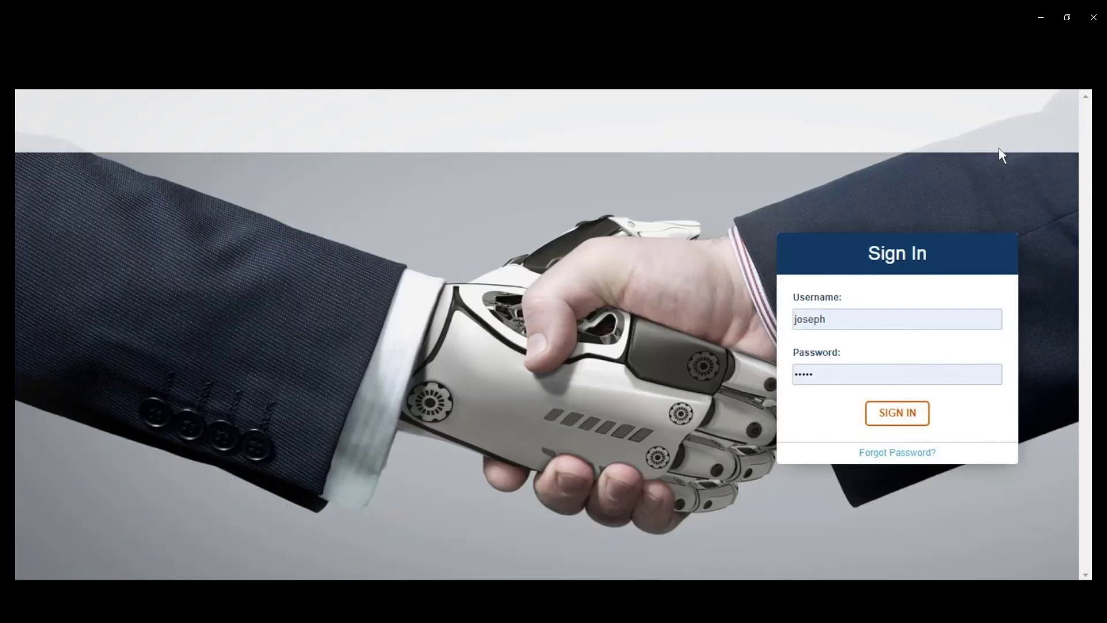
# Sign in with the other reviewer's saved login instead of the prefilled username.
pyautogui.doubleClick(815, 326)
pyautogui.write('admin')
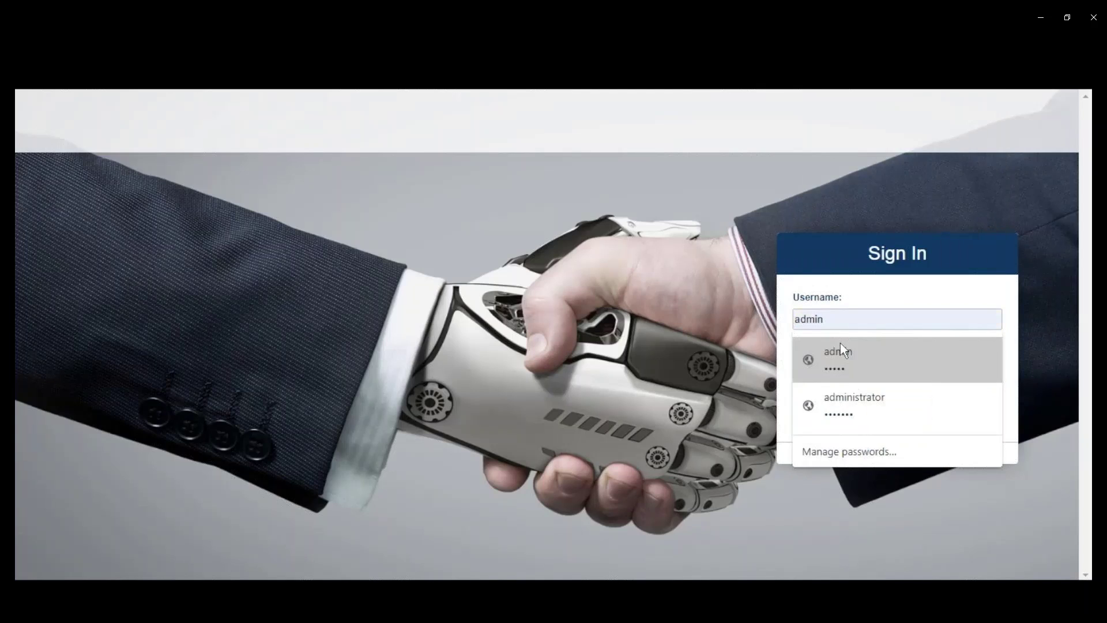
pyautogui.press('BackSpace')
pyautogui.press('BackSpace')
pyautogui.press('BackSpace')
pyautogui.press('BackSpace')
pyautogui.write('john')
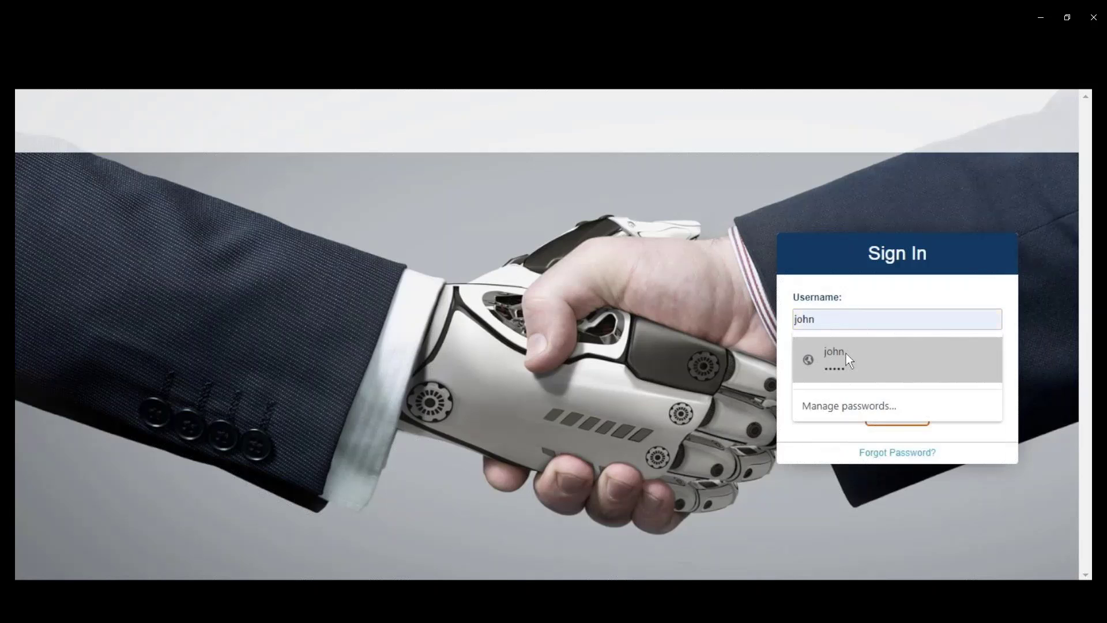
pyautogui.click(846, 353)
pyautogui.click(892, 414)
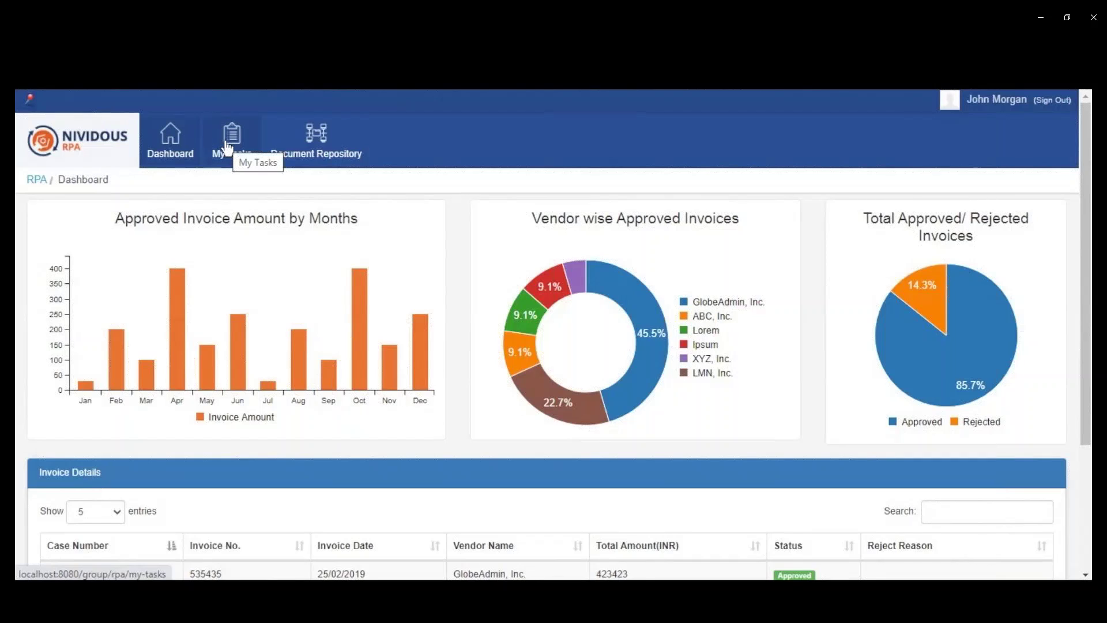
# In Manual Eyeballing task 234664, enter 44149 as the missing Invoice Number.
pyautogui.click(229, 147)
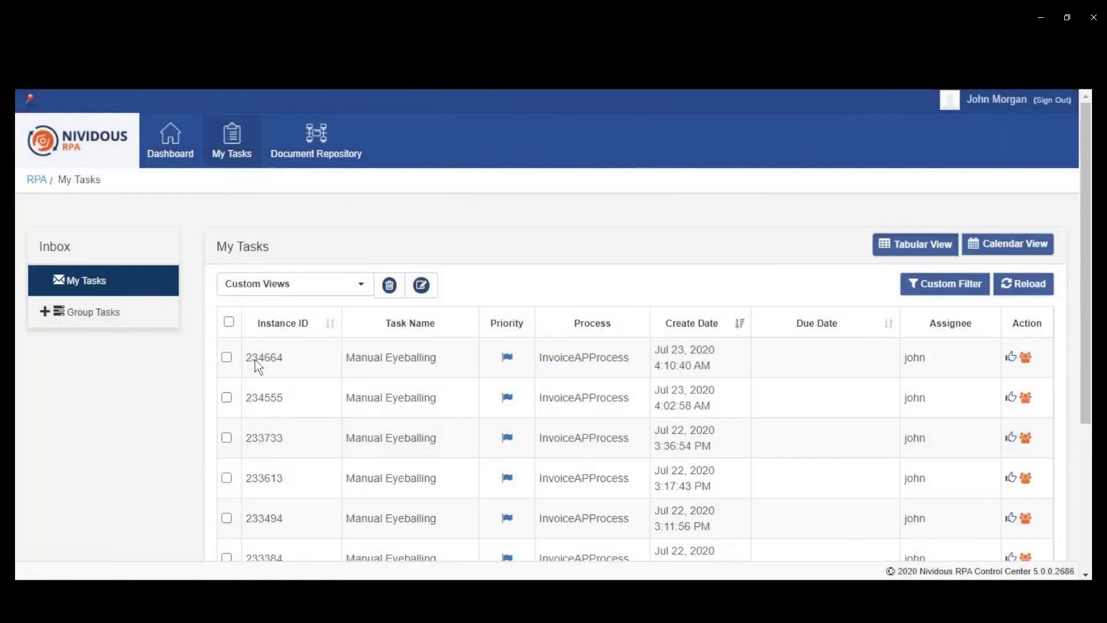
pyautogui.click(255, 359)
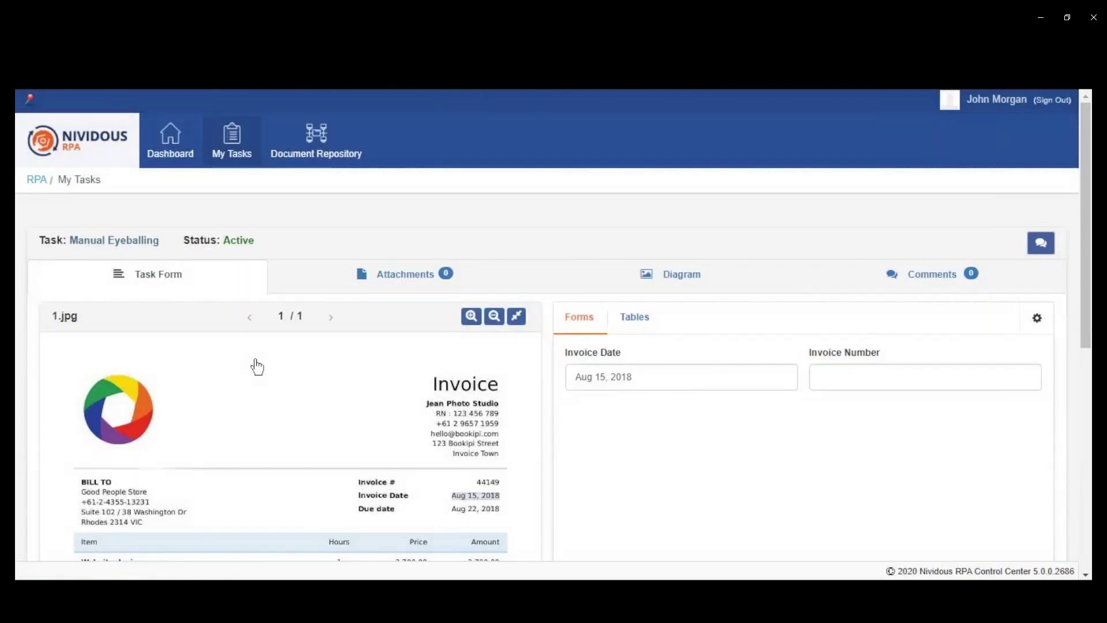
pyautogui.click(651, 378)
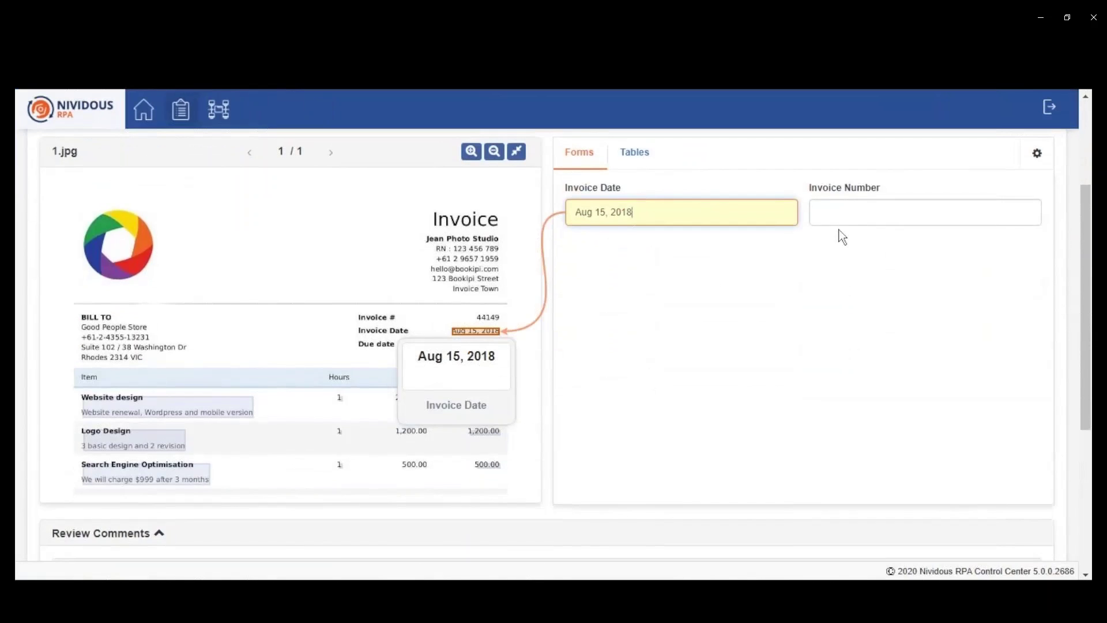
pyautogui.click(855, 214)
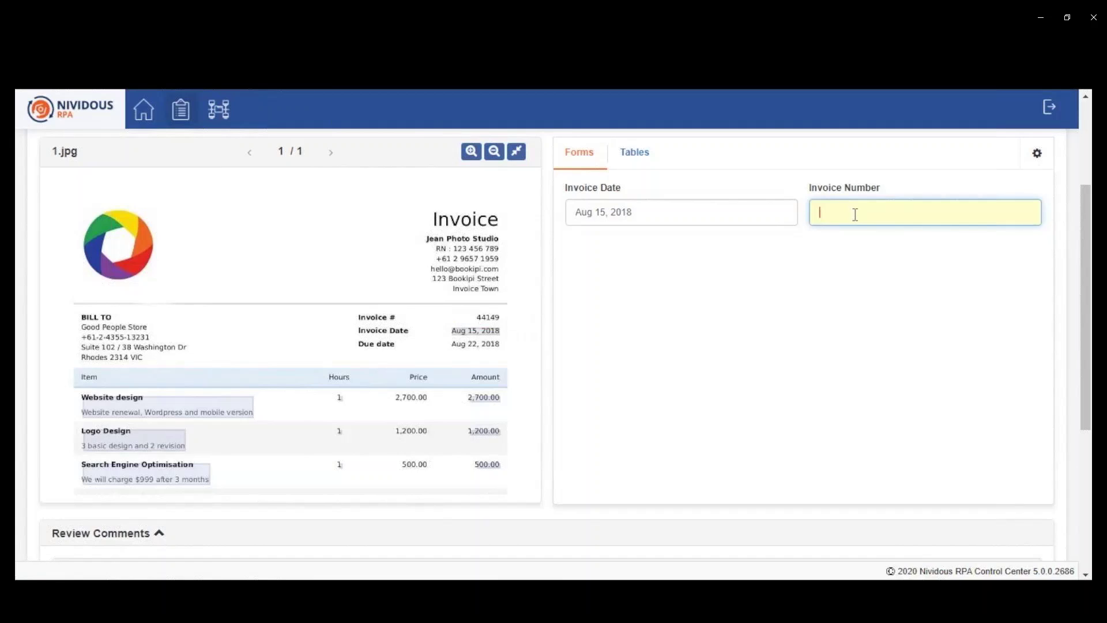
pyautogui.write('44149')
pyautogui.click(683, 303)
pyautogui.scroll(-5, 683, 302)
pyautogui.scroll(8, 683, 302)
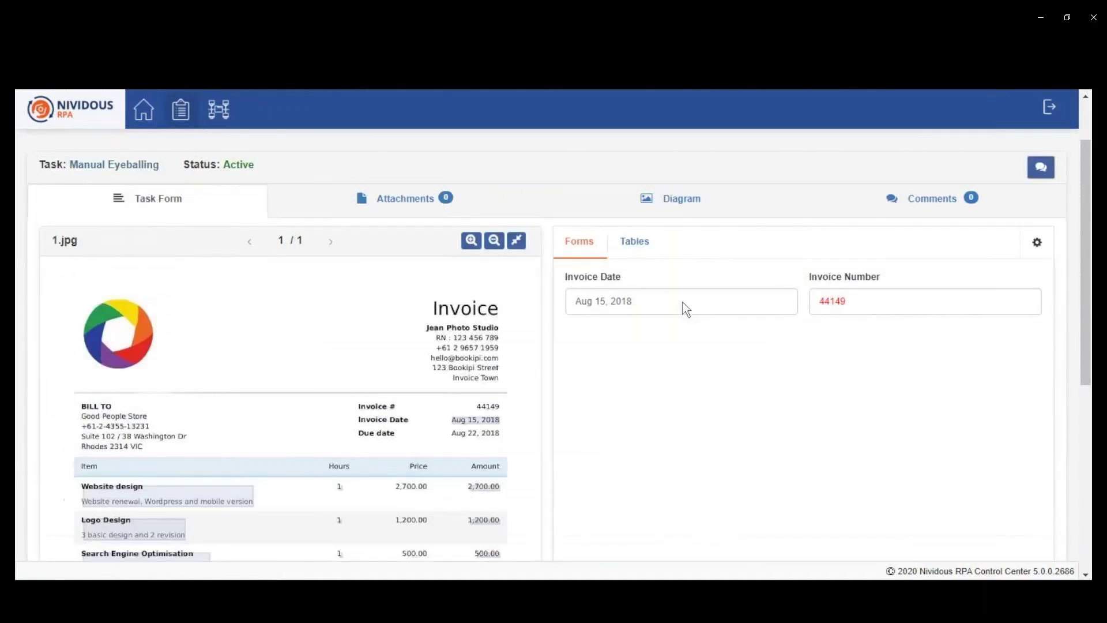
pyautogui.scroll(1, 683, 302)
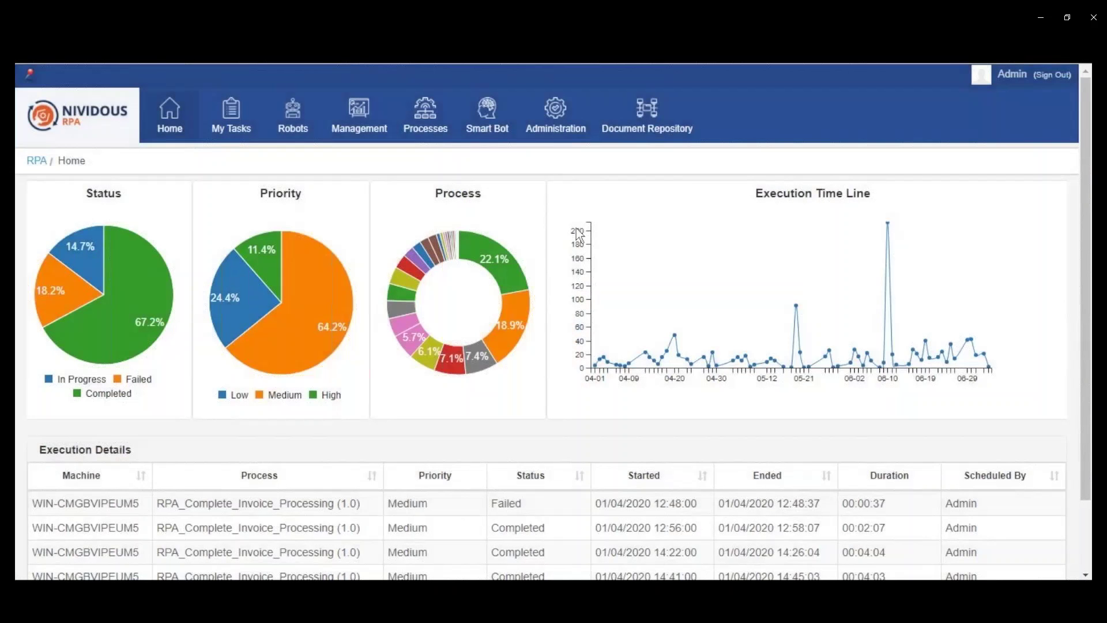
# Box 'Invoice #' on the invoice as the Invoice Number field, then complete the Field Annotation task.
pyautogui.click(240, 114)
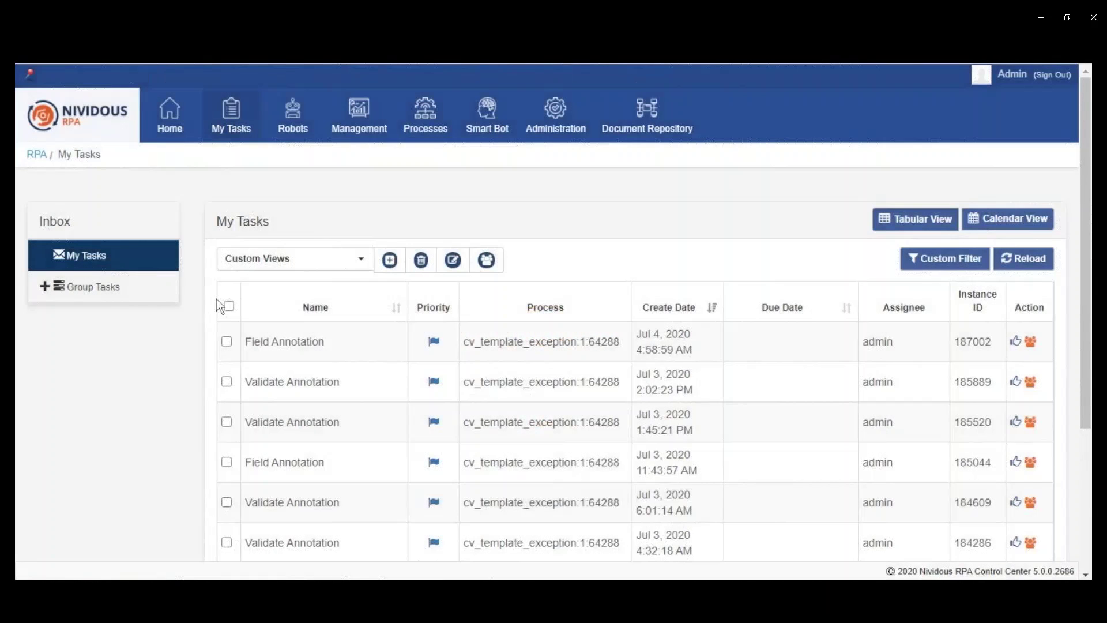
pyautogui.click(283, 346)
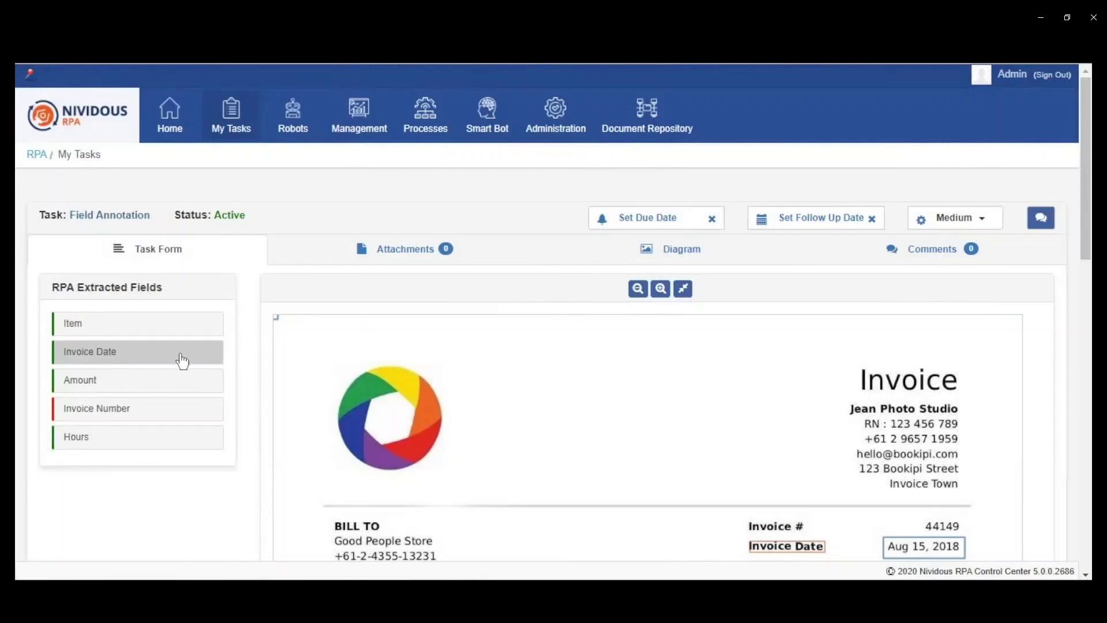
pyautogui.click(122, 411)
pyautogui.scroll(-3, 825, 450)
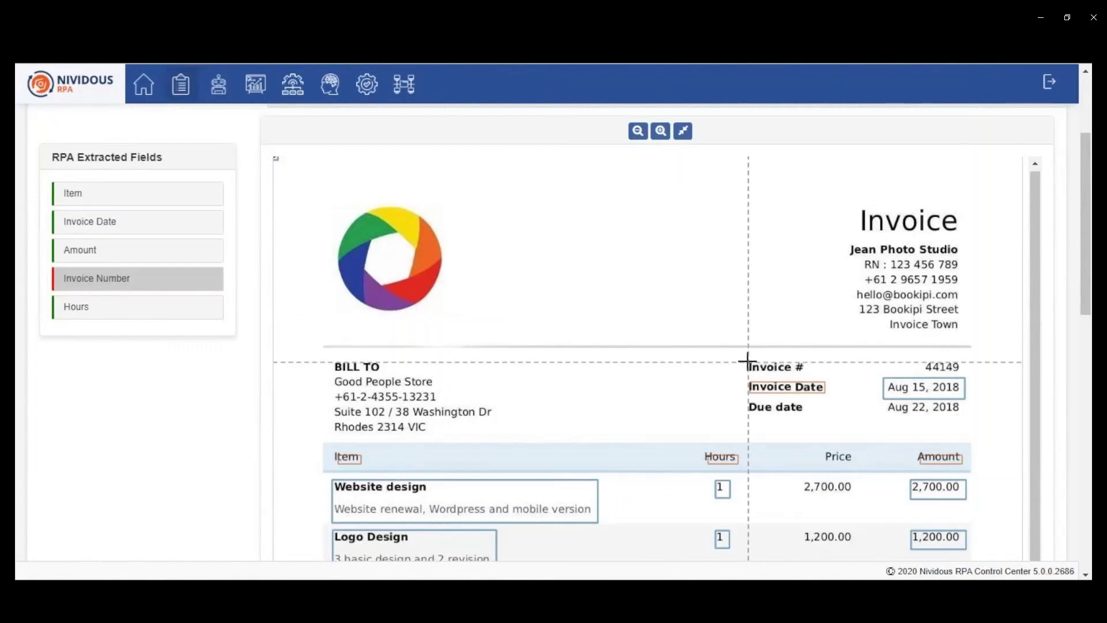
pyautogui.moveTo(747, 361); pyautogui.dragTo(807, 372)
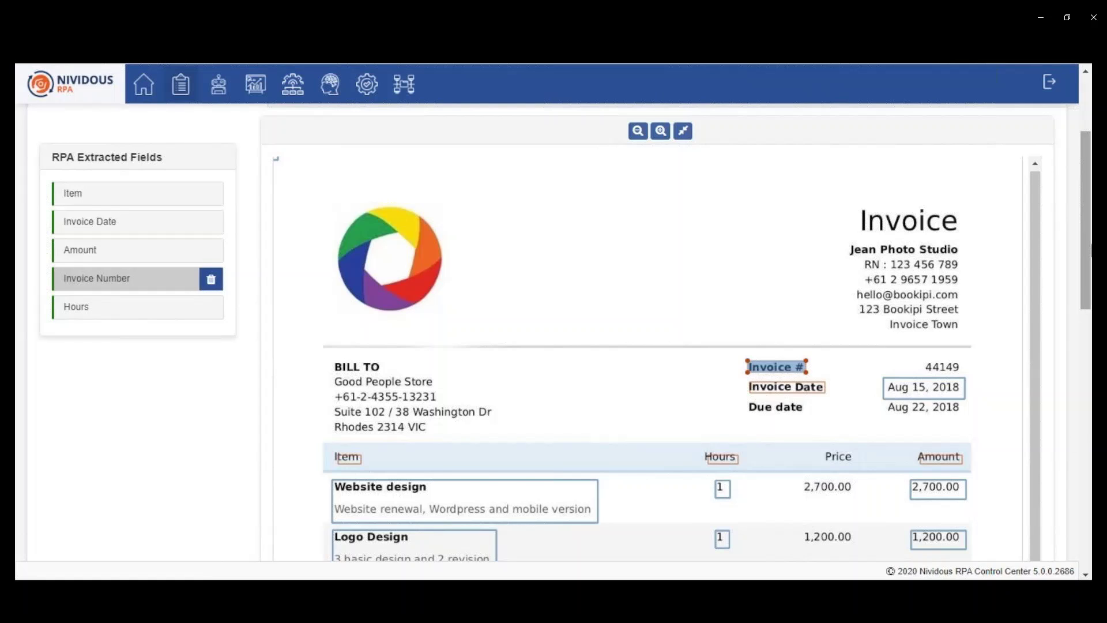
pyautogui.click(1077, 456)
pyautogui.scroll(-5, 1078, 477)
pyautogui.click(647, 542)
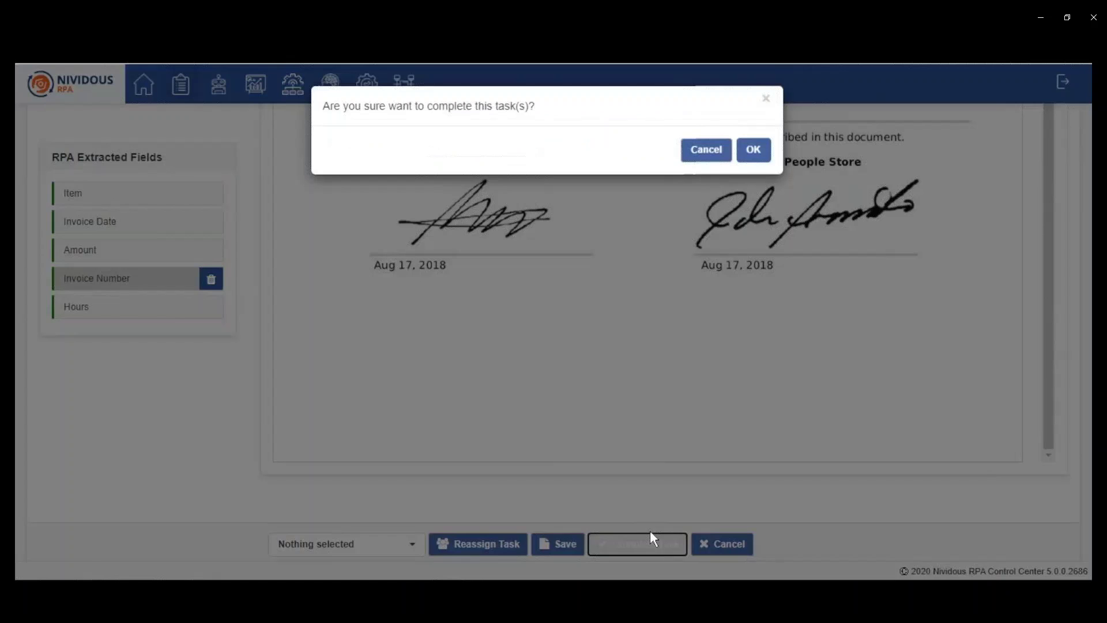
pyautogui.click(760, 153)
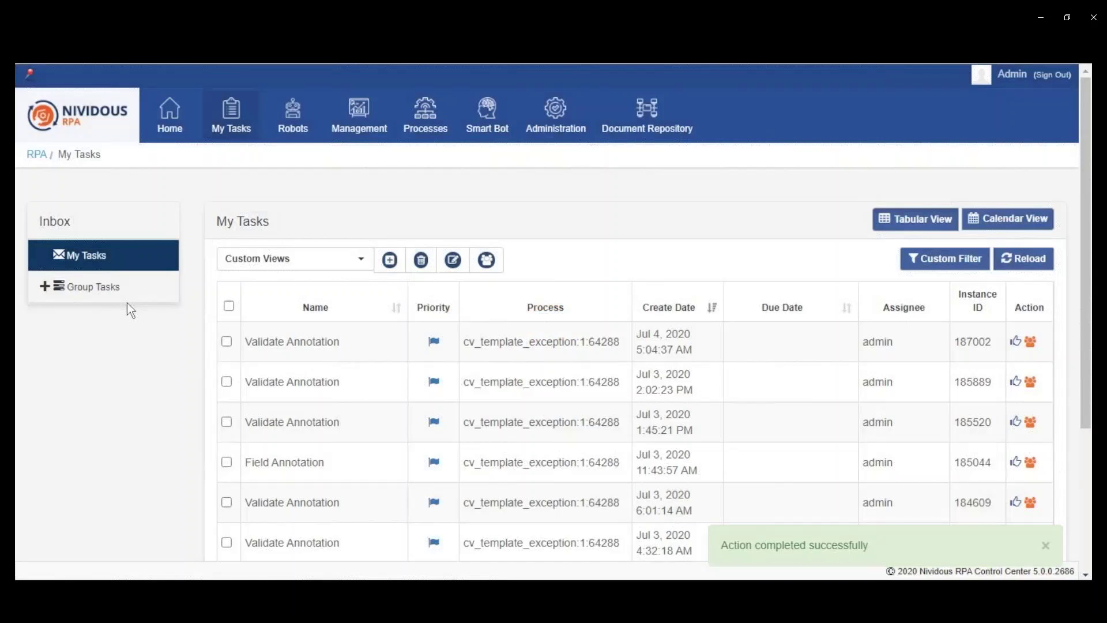
# Look over the annotated invoice in the Validate Annotation task, then sign out of the admin account.
pyautogui.click(314, 352)
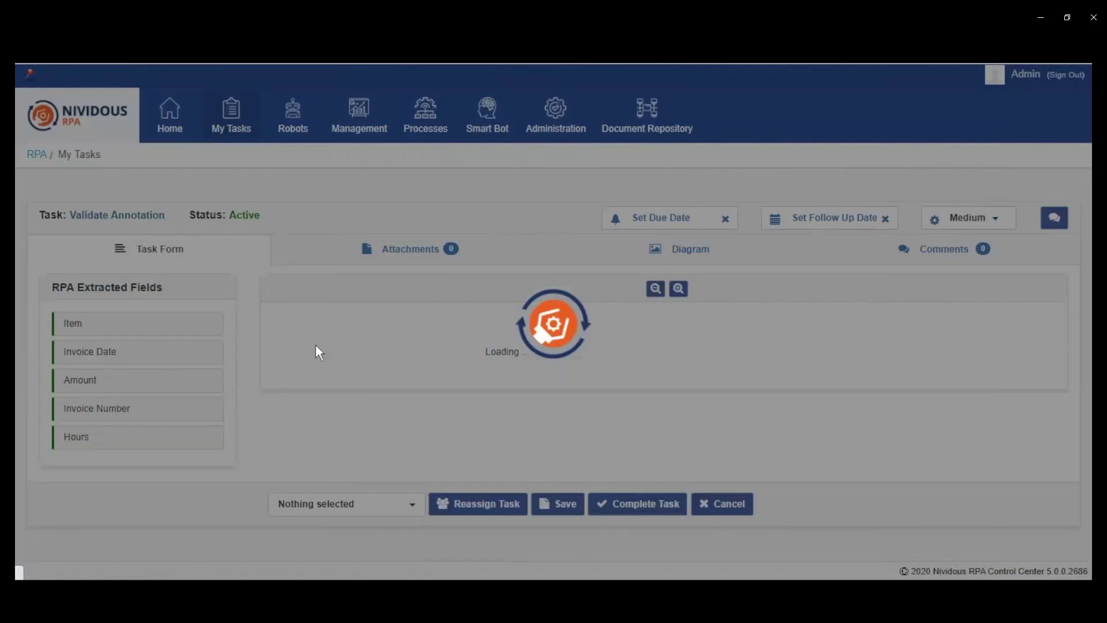
pyautogui.scroll(-5, 316, 349)
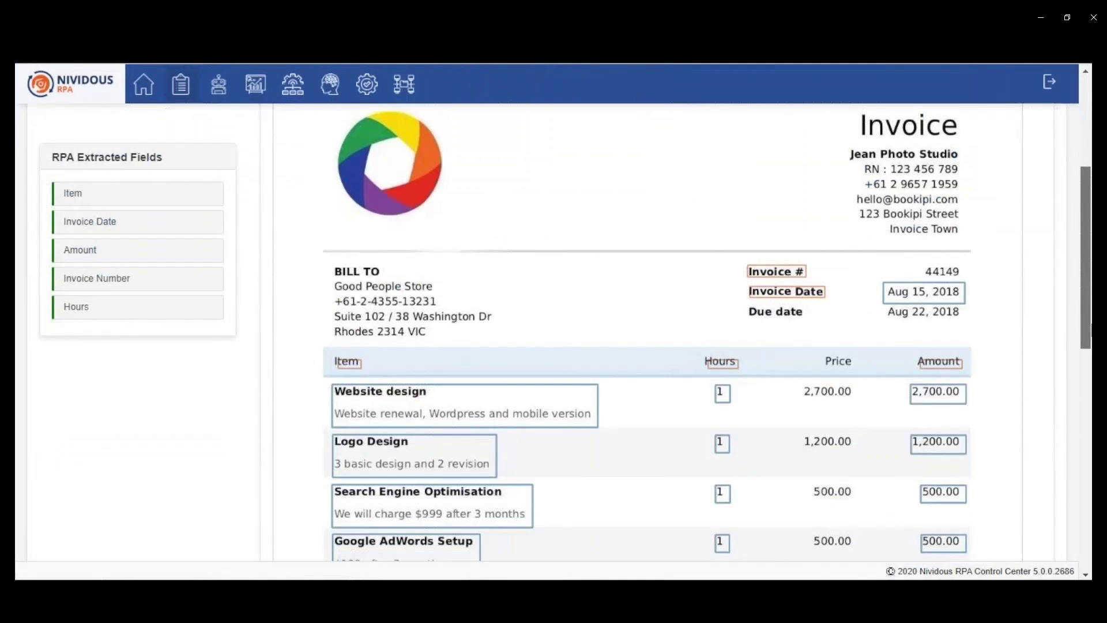
pyautogui.scroll(-12, 646, 335)
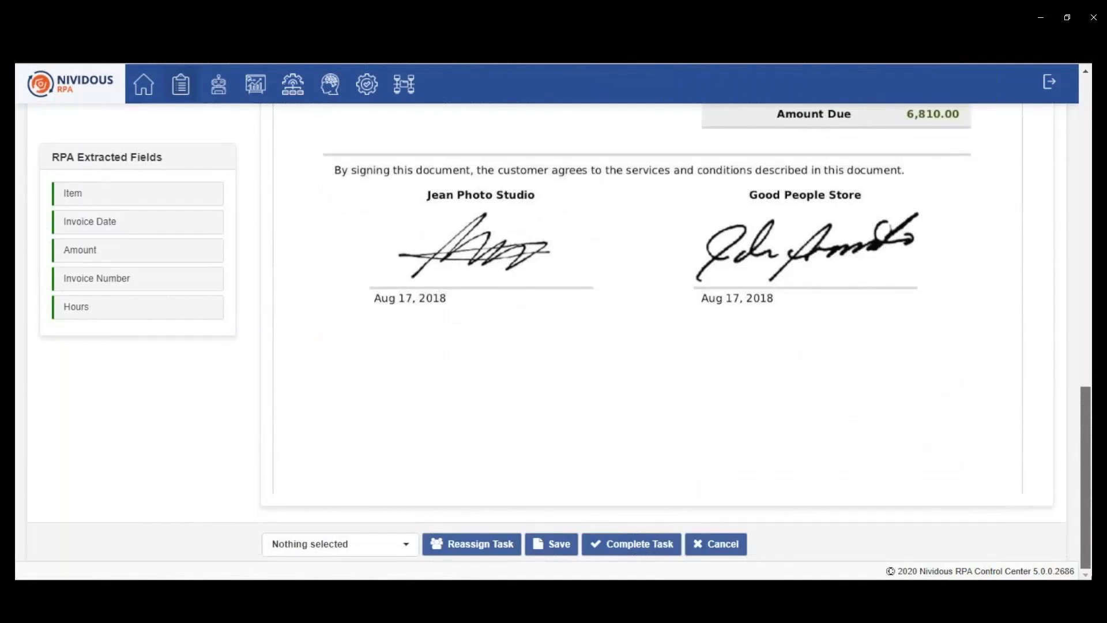
pyautogui.scroll(15, 646, 335)
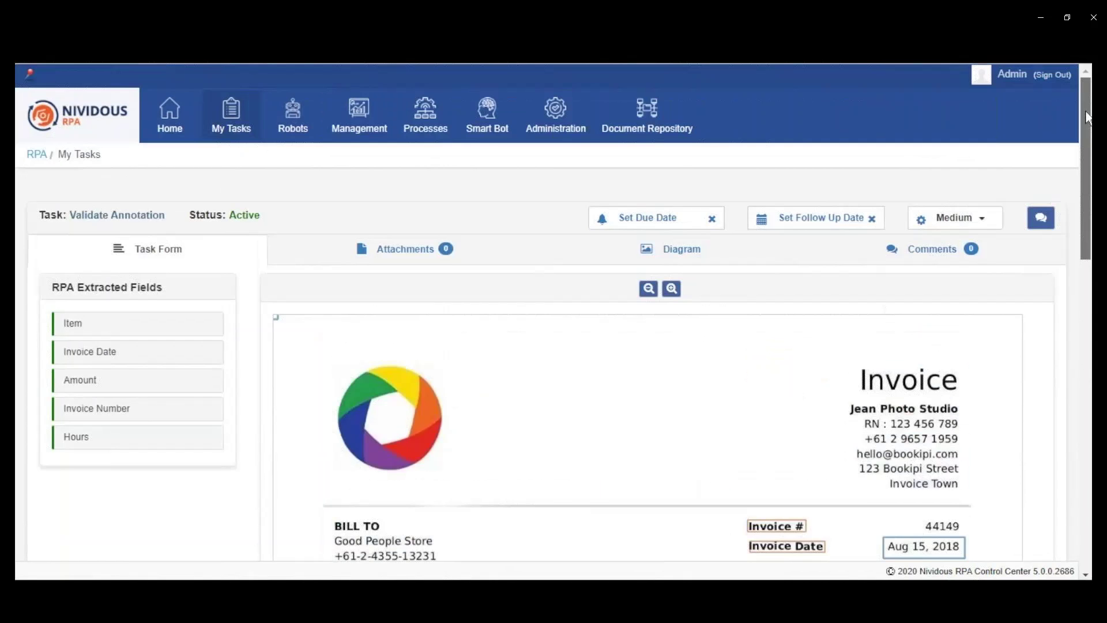
pyautogui.click(1051, 76)
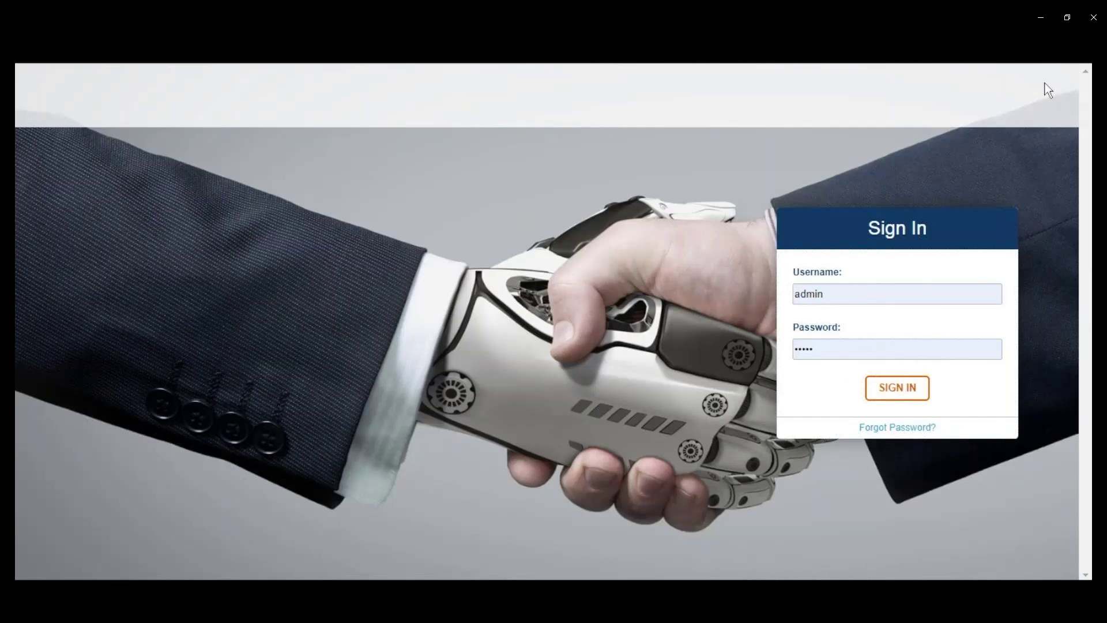